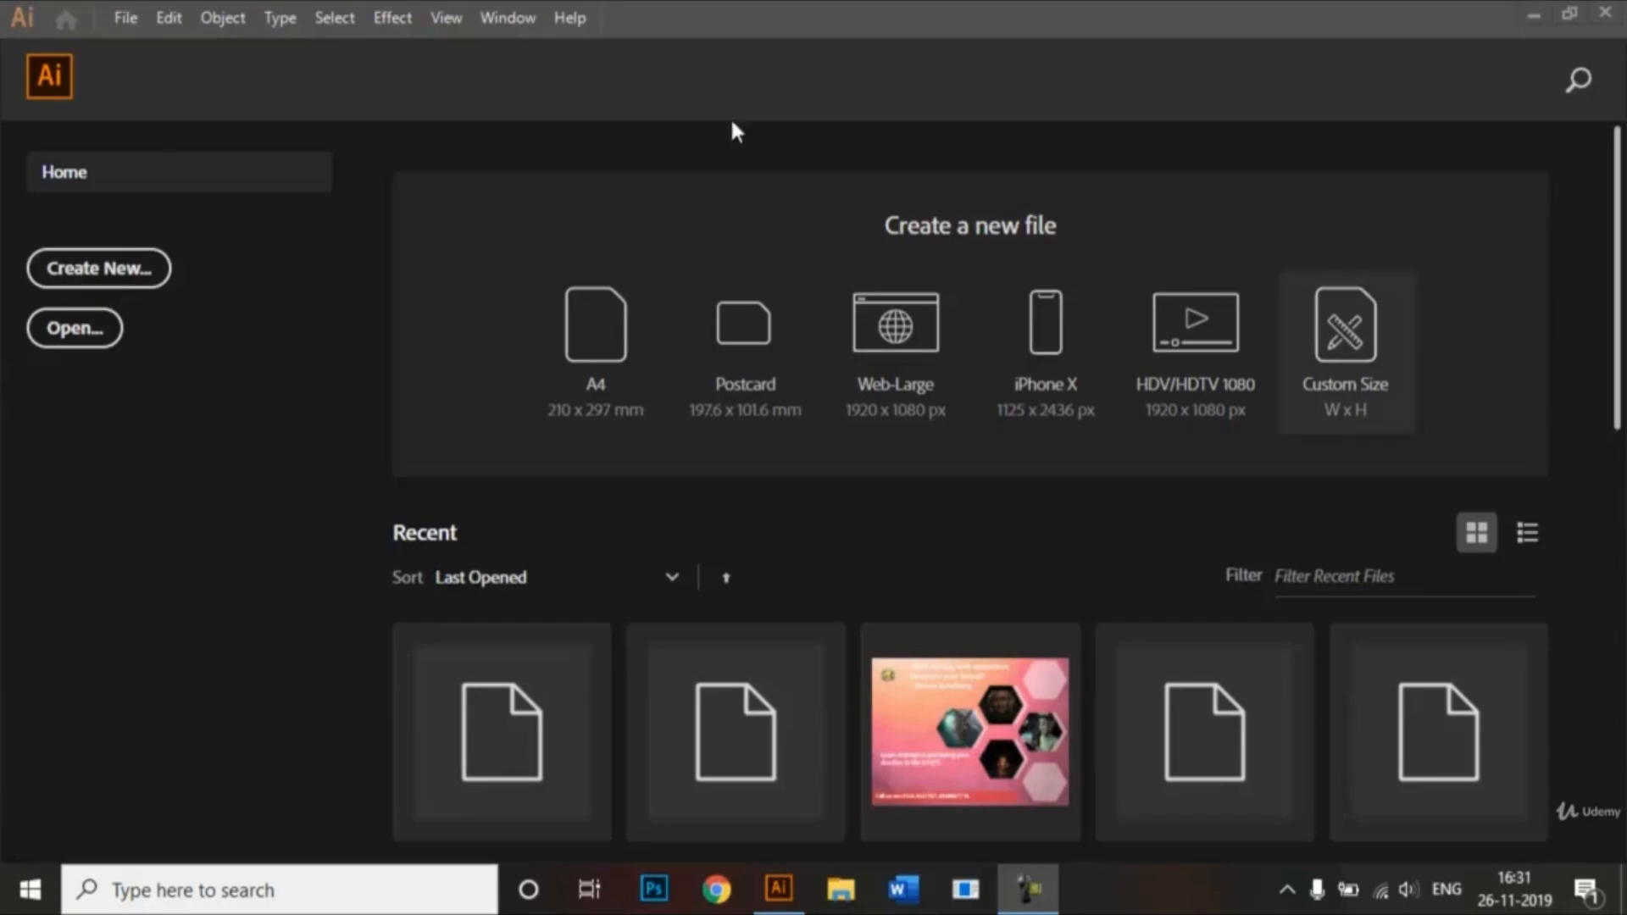
# Step: Create a new portrait A4 document, 21 x 29.7 cm, named Eye Dropper Tool
pyautogui.click(144, 282)
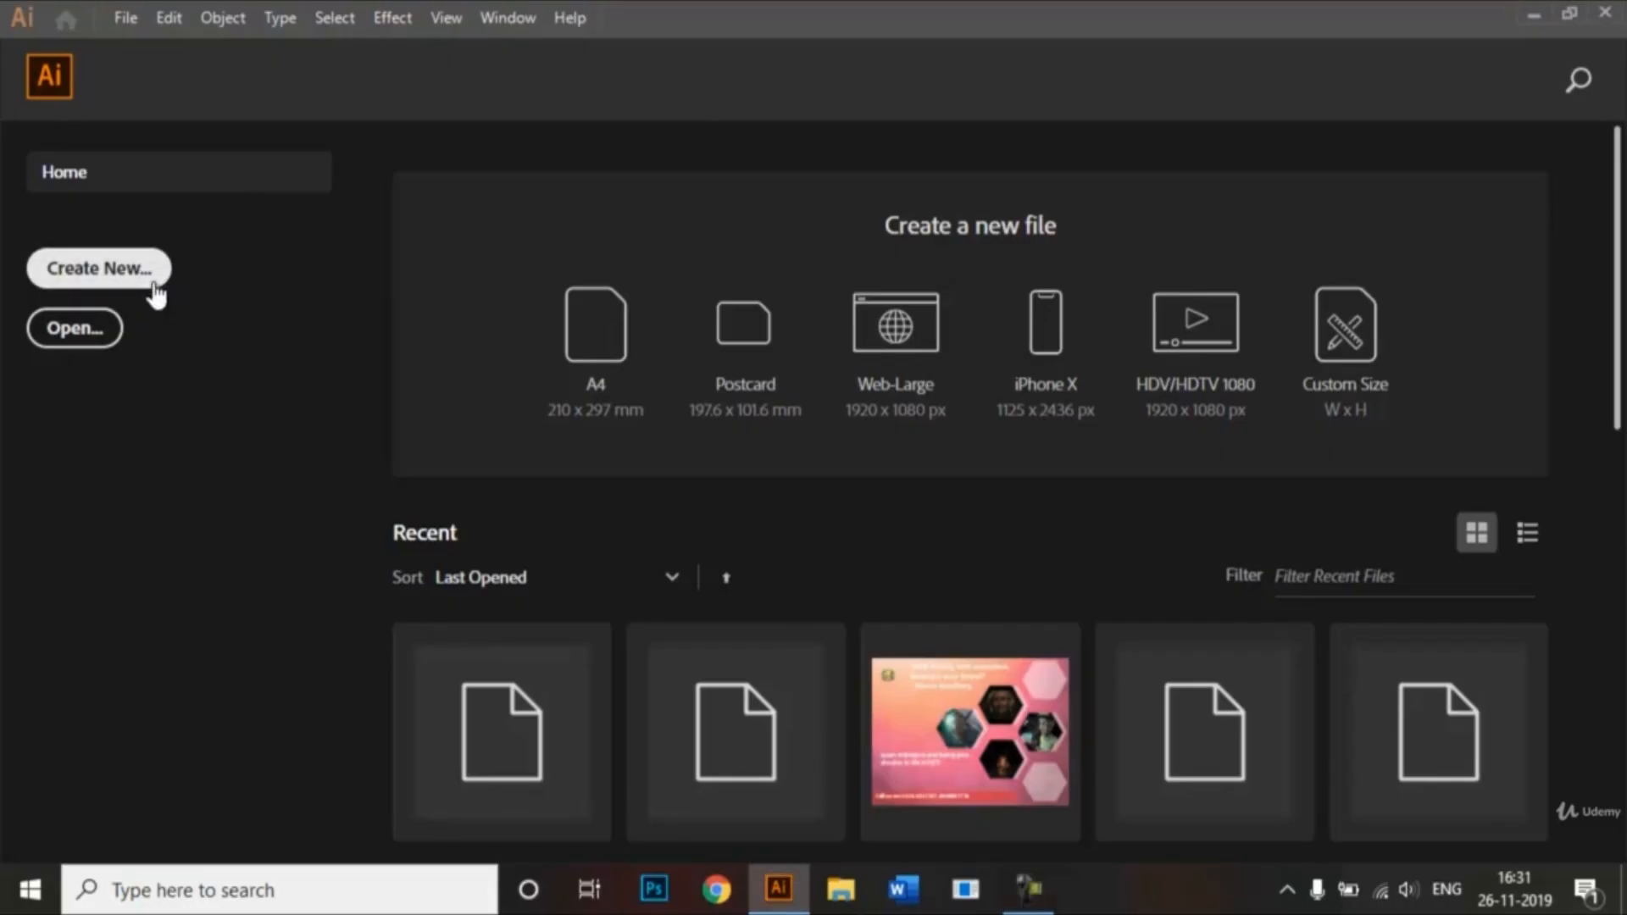
pyautogui.click(155, 288)
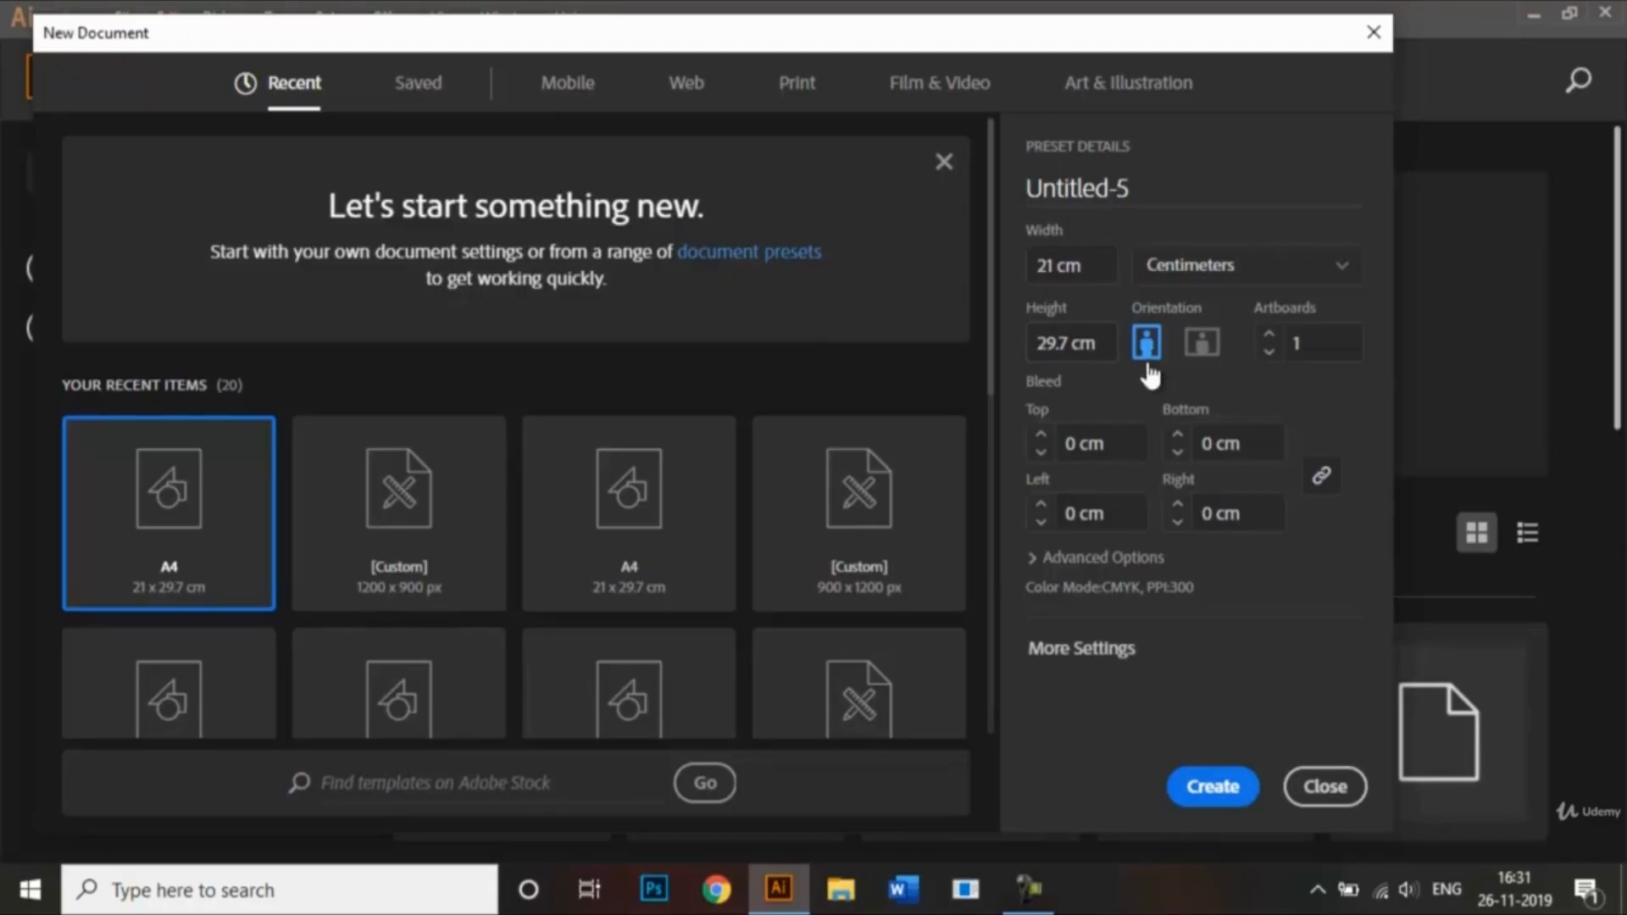
pyautogui.moveTo(1165, 178); pyautogui.dragTo(1014, 200)
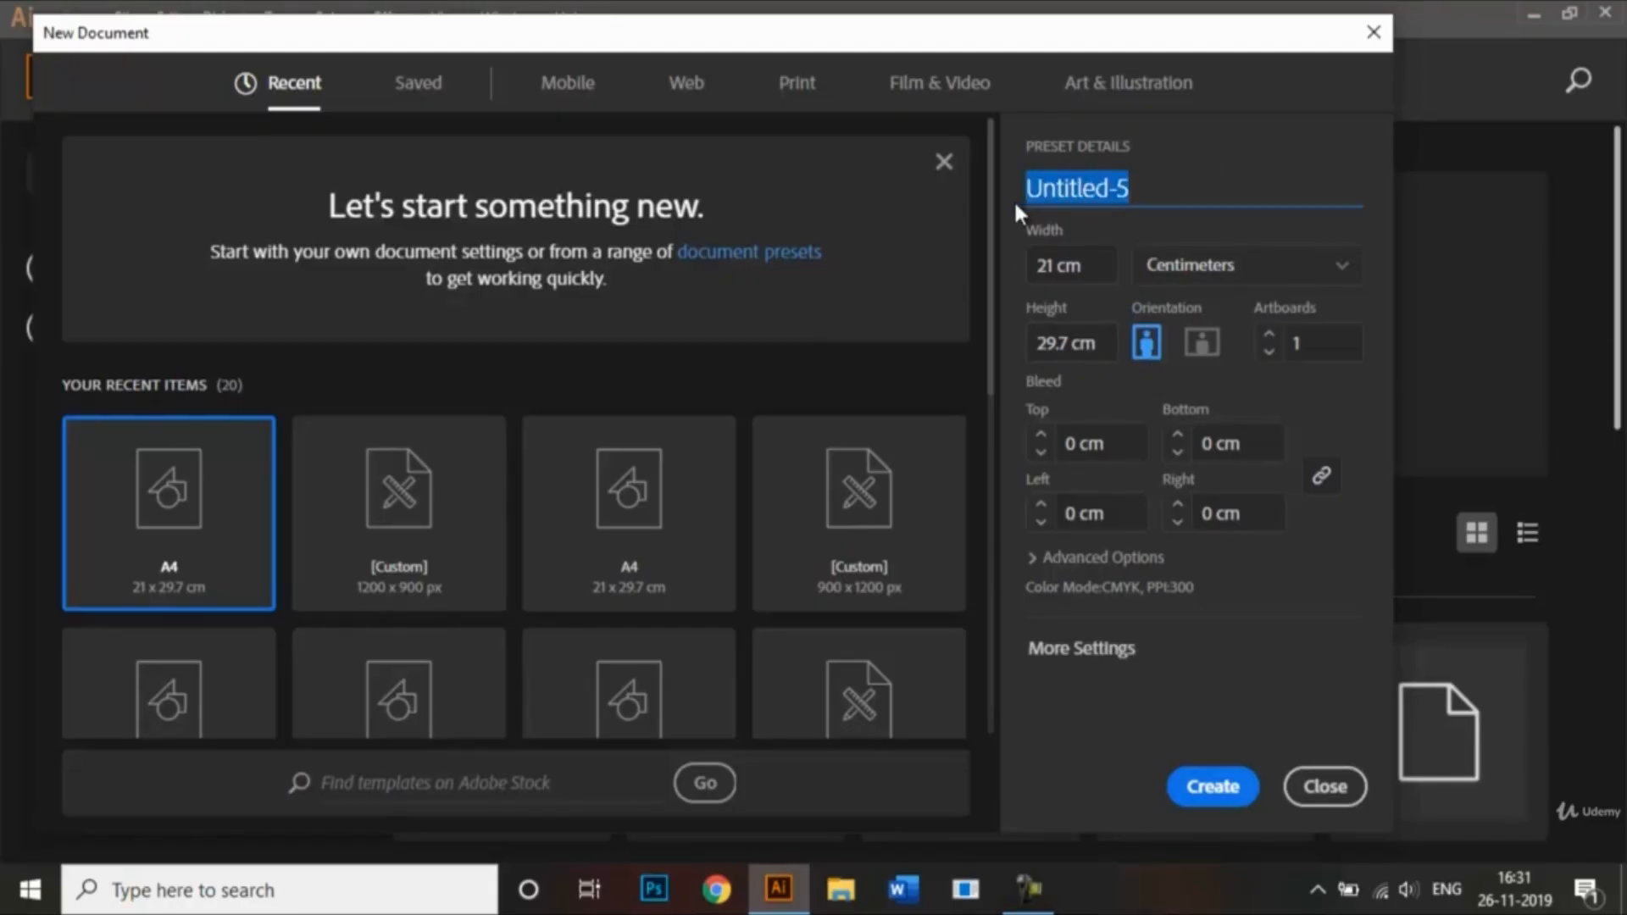
pyautogui.press('BackSpace')
pyautogui.write('Eye Dropper Tool')
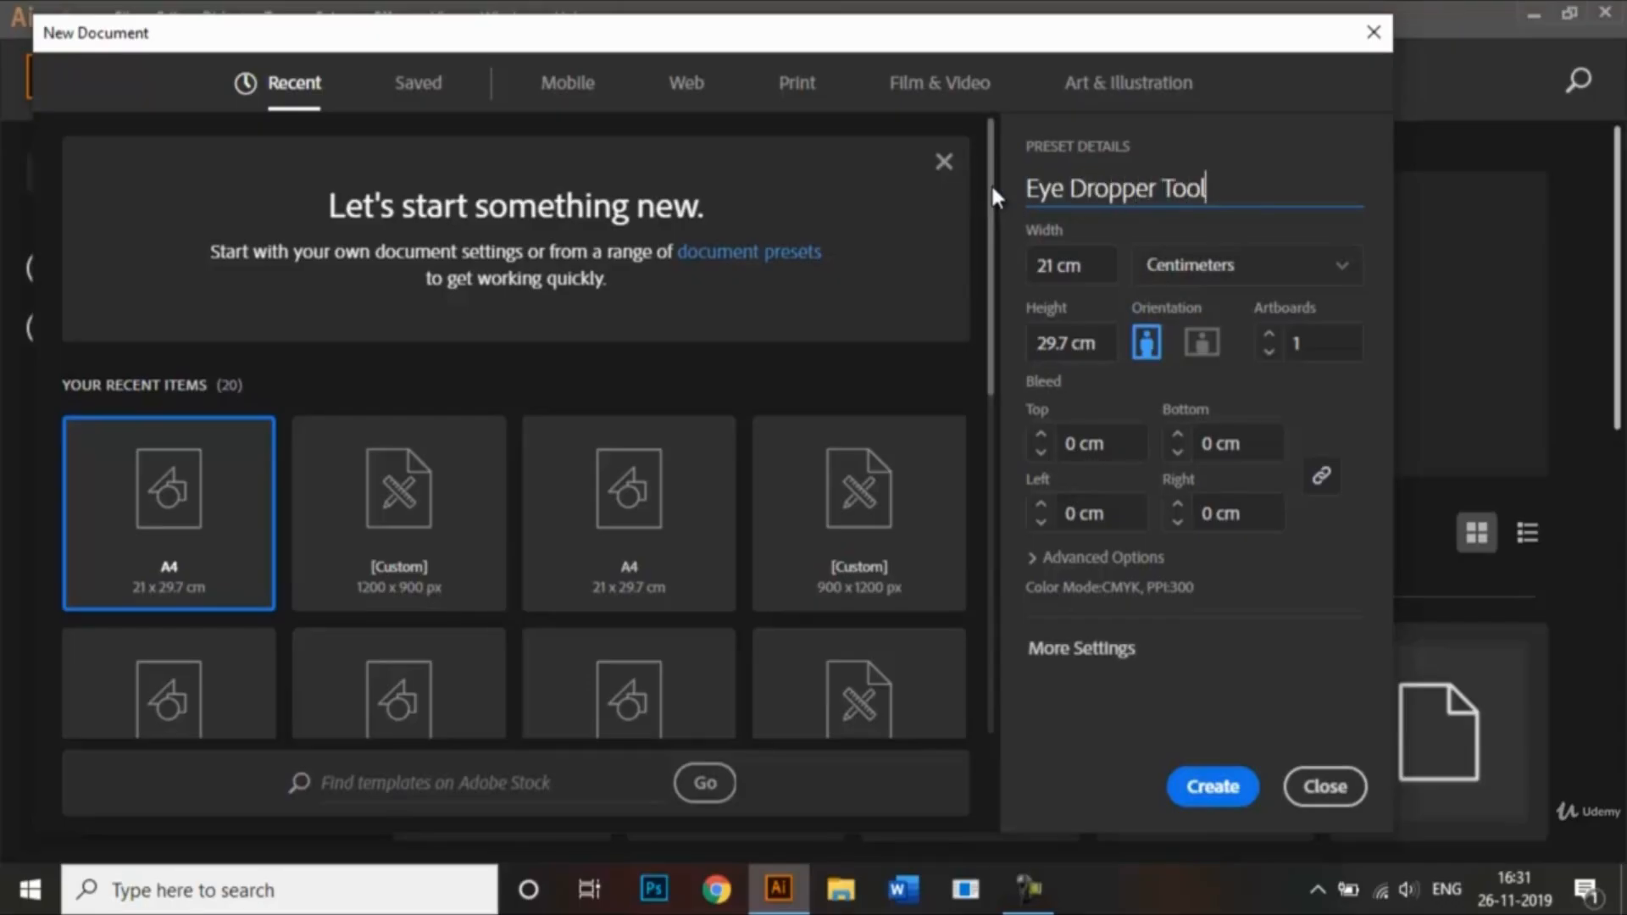
pyautogui.moveTo(993, 187)
pyautogui.mouseDown()
pyautogui.moveTo(992, 330)
pyautogui.moveTo(985, 162)
pyautogui.mouseUp()
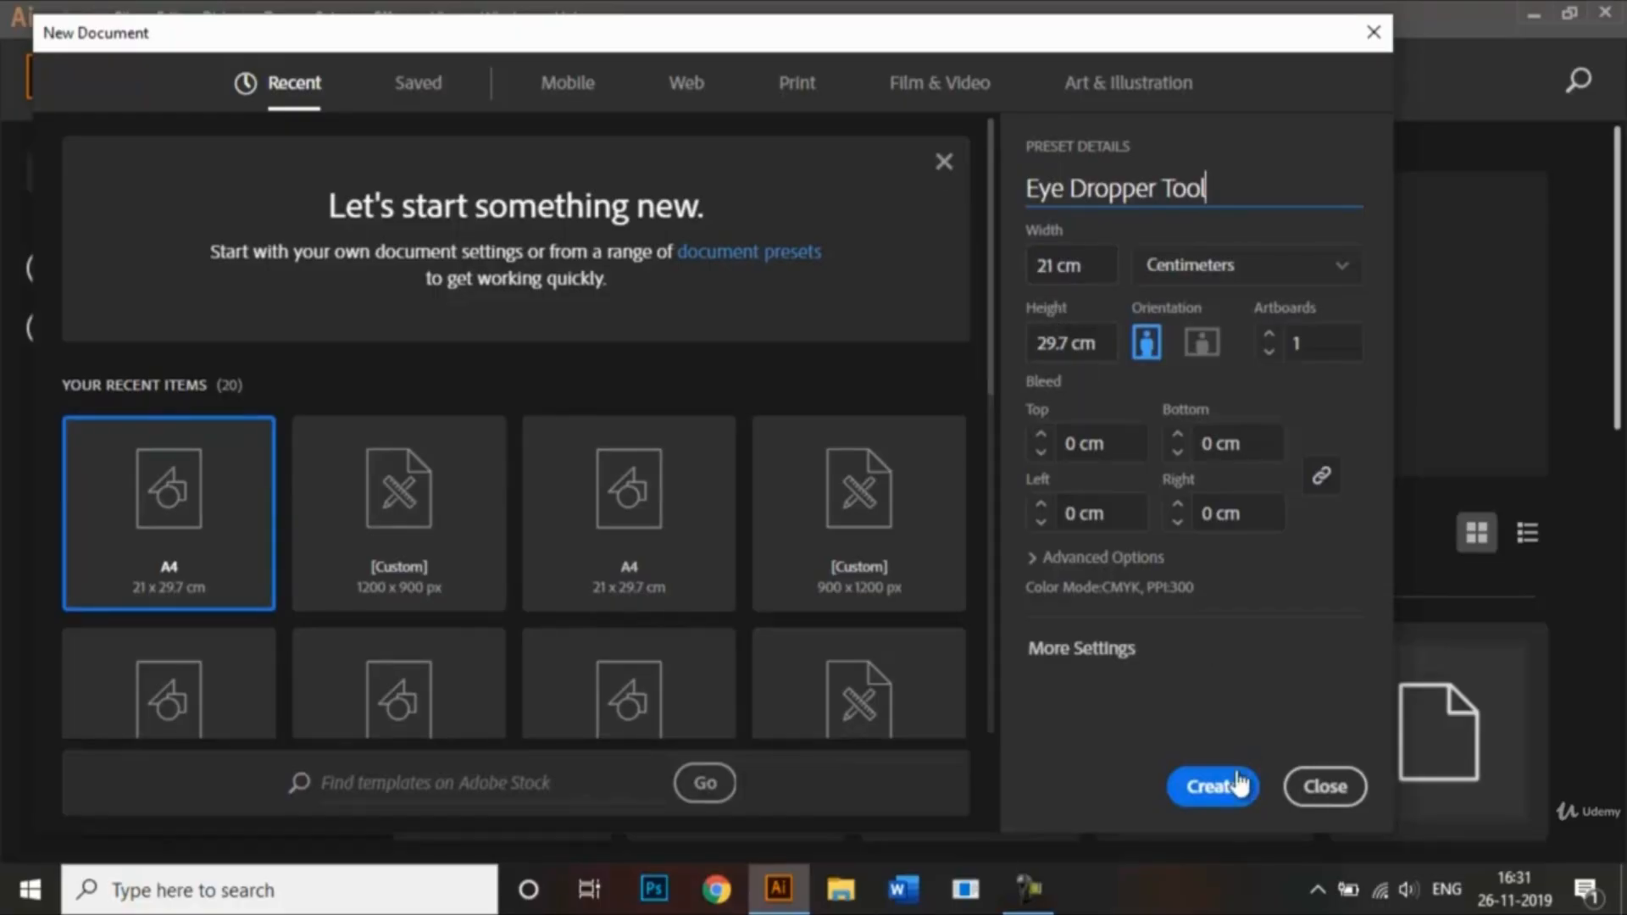
pyautogui.click(1216, 786)
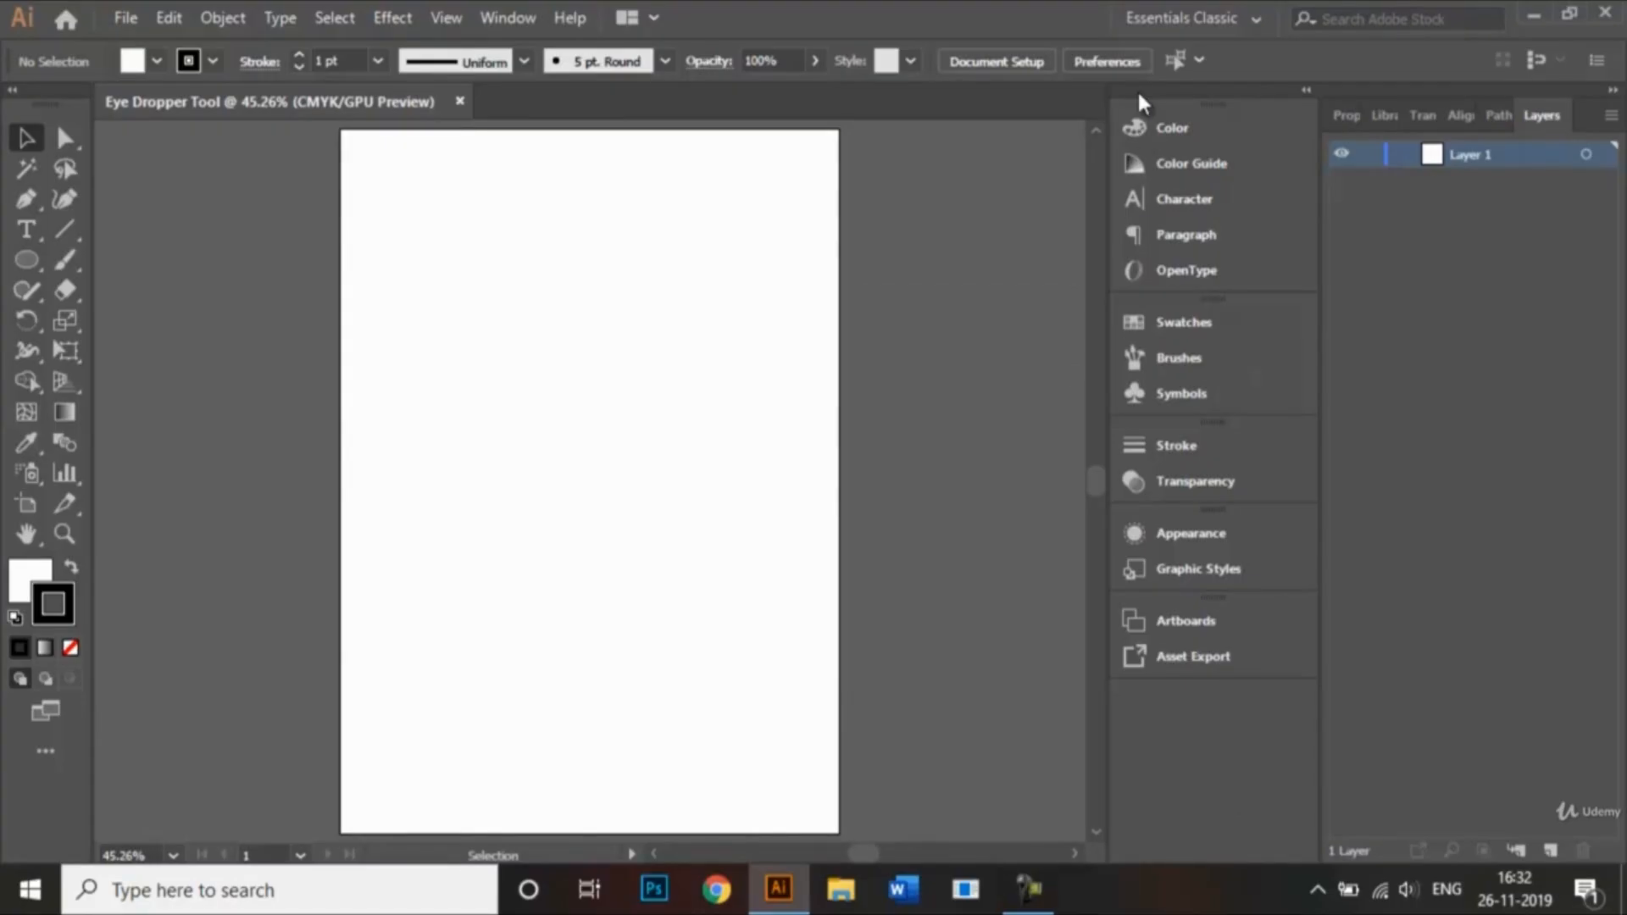
pyautogui.click(1182, 21)
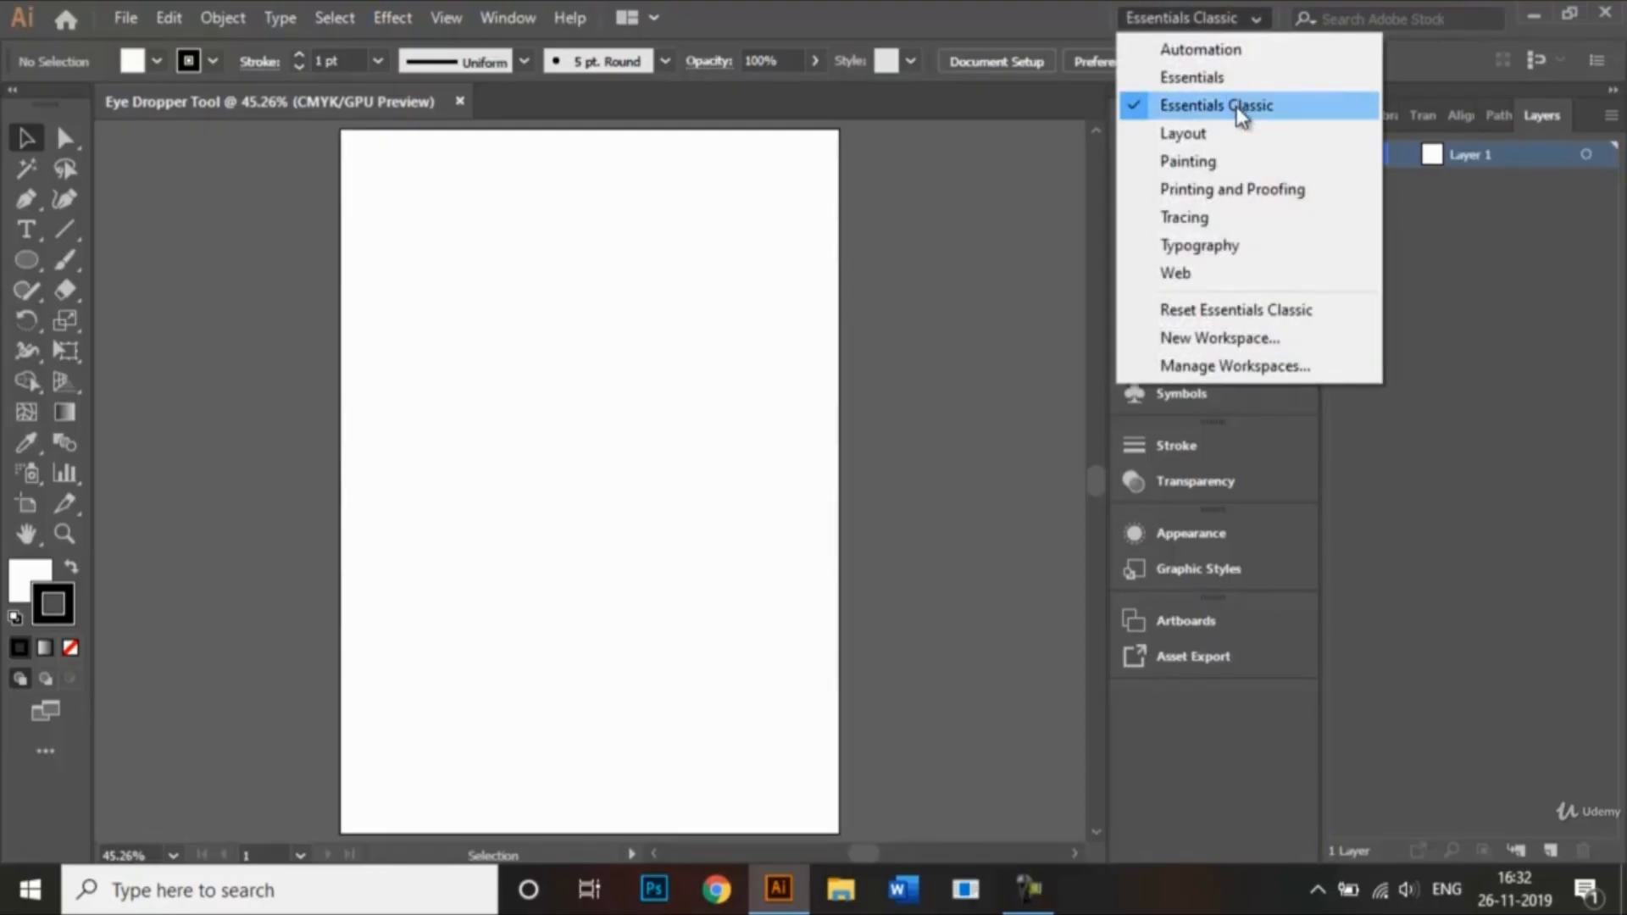
pyautogui.click(1210, 34)
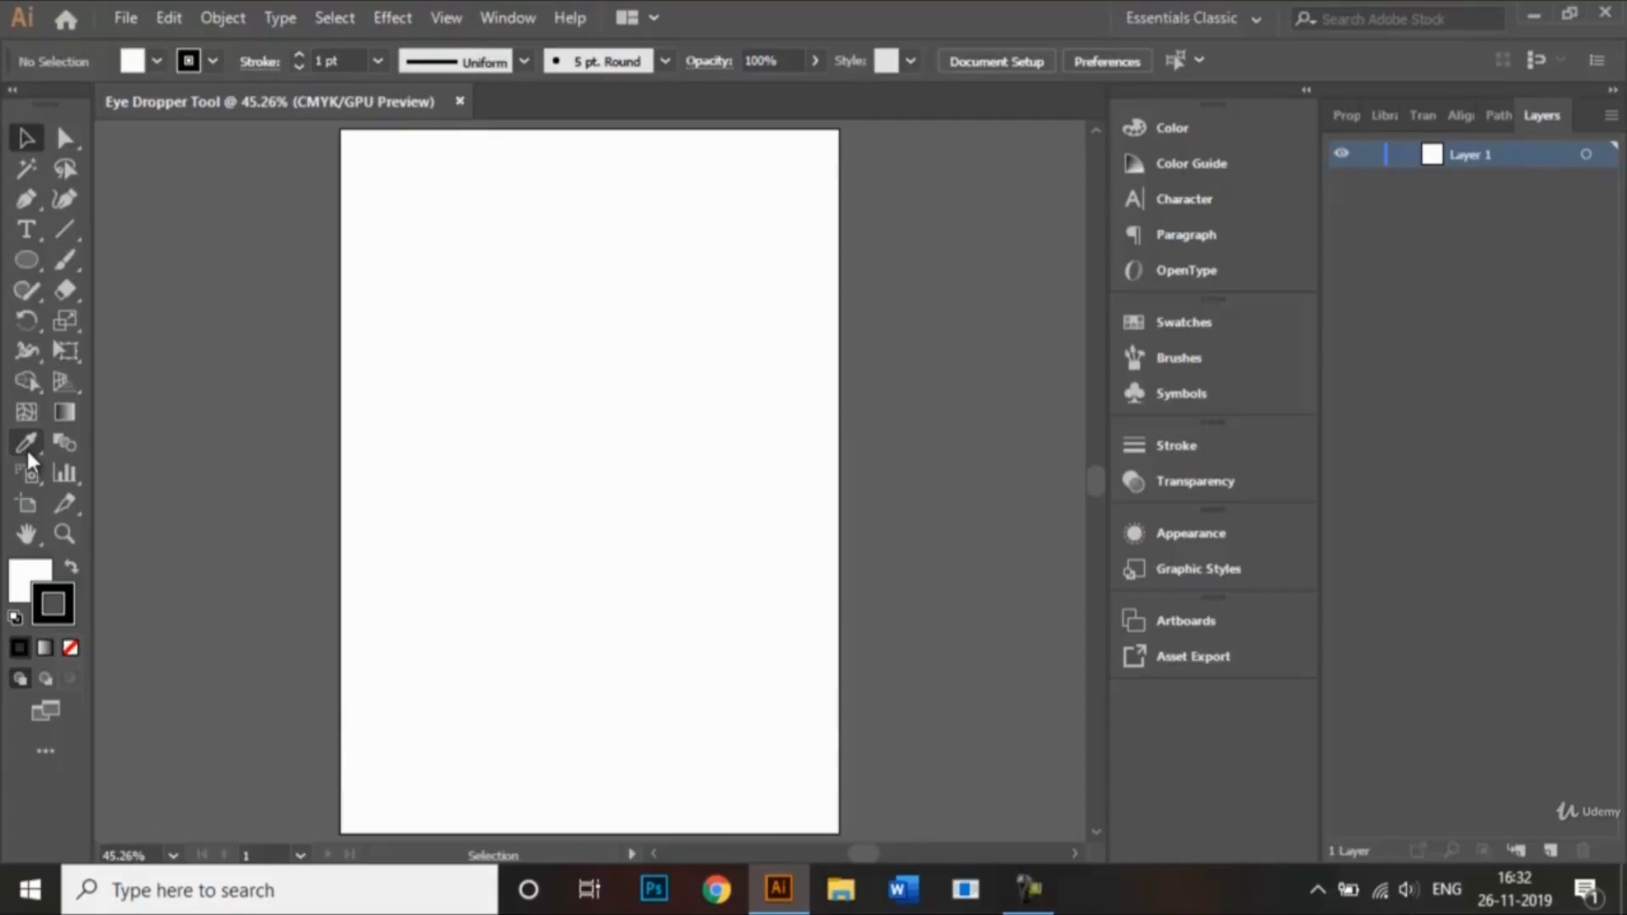
# Step: Draw a nearly circular ellipse in the upper half of the artboard and fill it with coral red ff5757
pyautogui.click(21, 264)
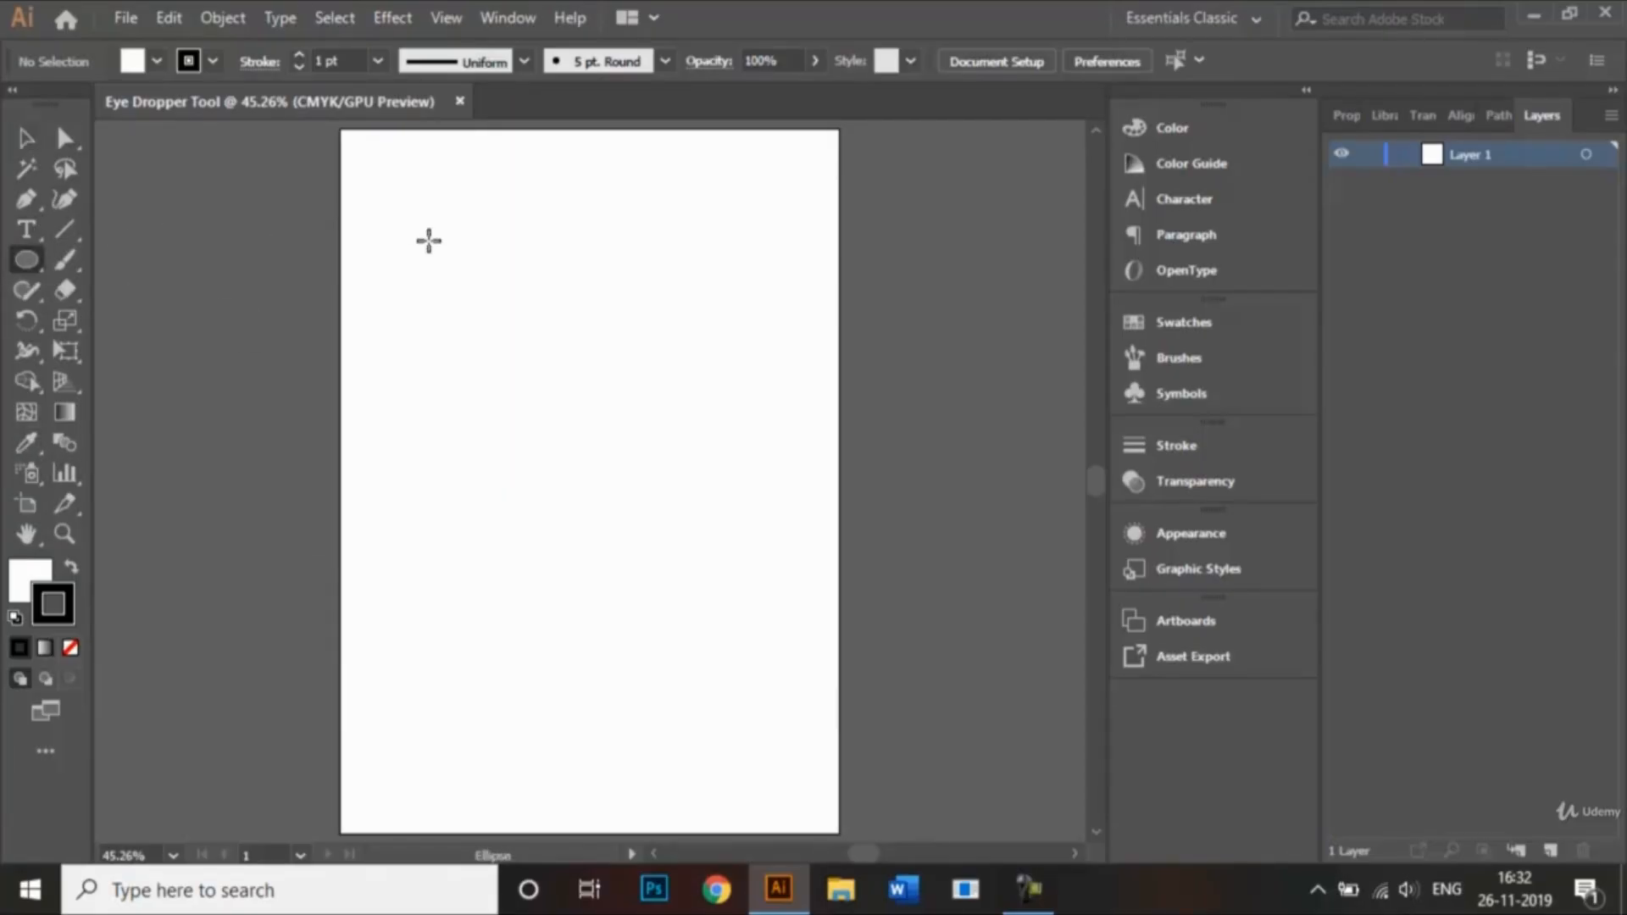
pyautogui.moveTo(428, 240); pyautogui.dragTo(631, 453)
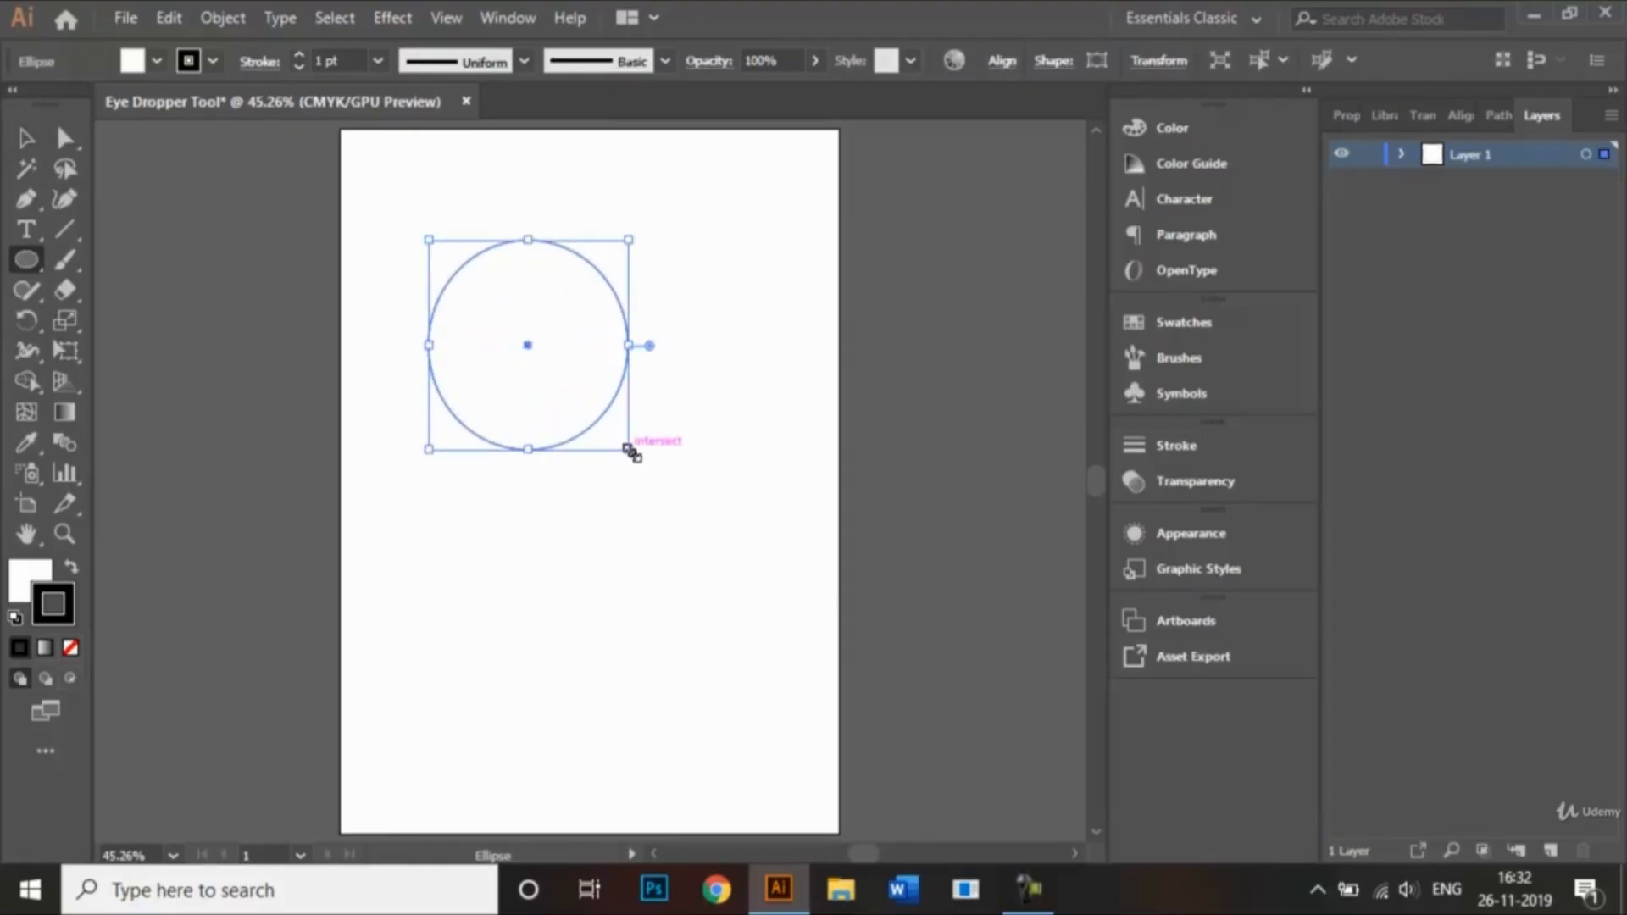
pyautogui.click(25, 579)
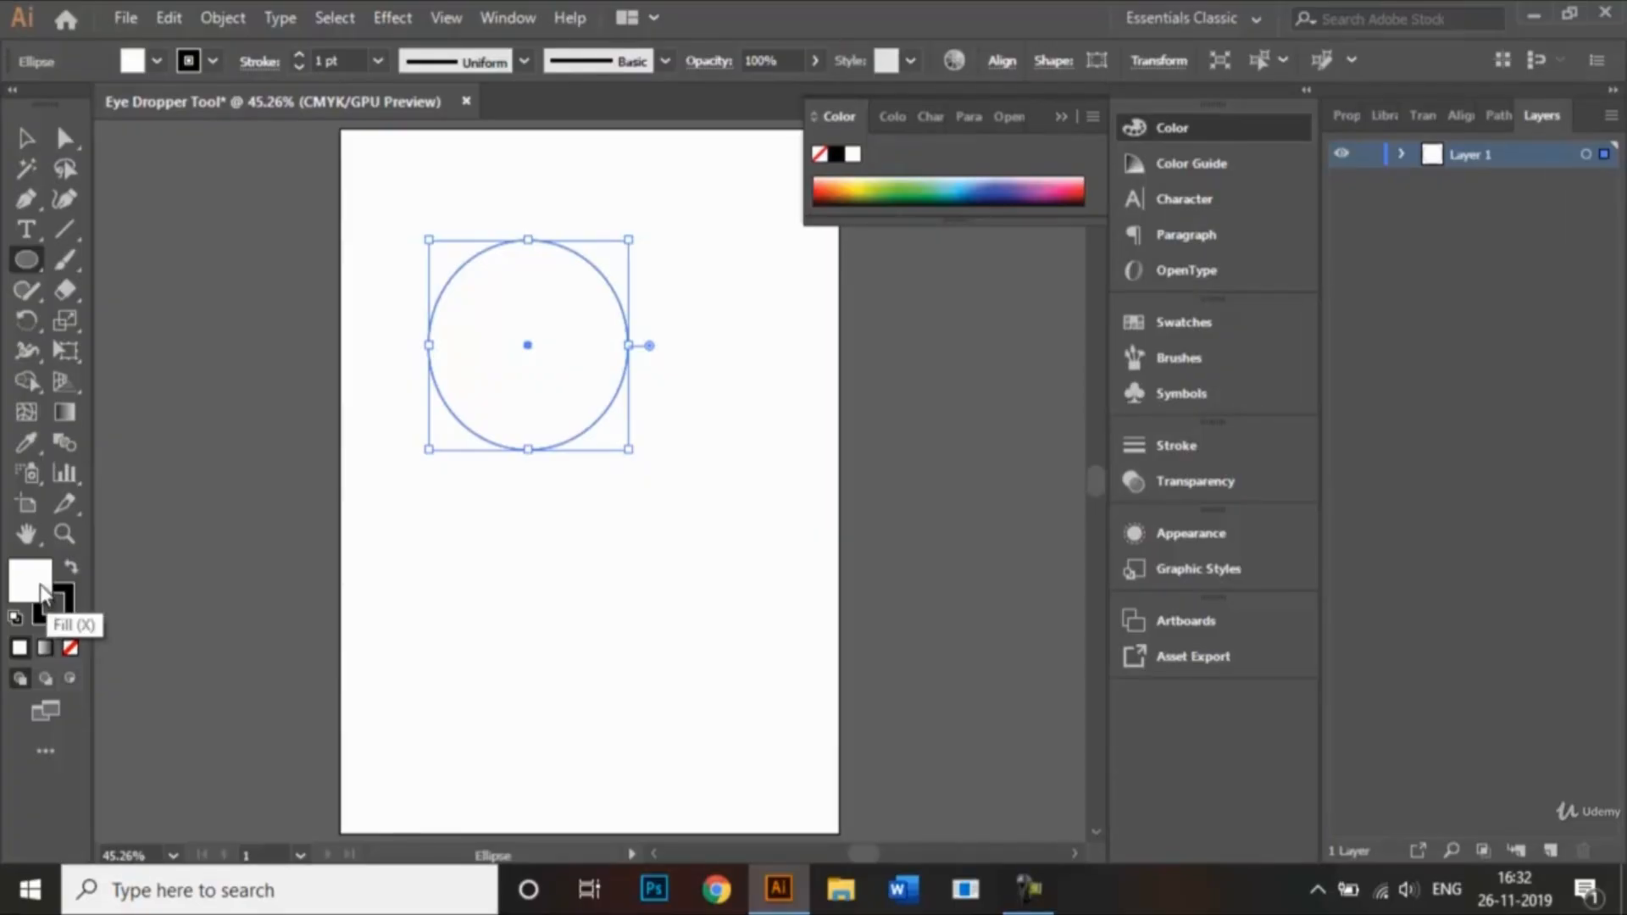
pyautogui.doubleClick(43, 593)
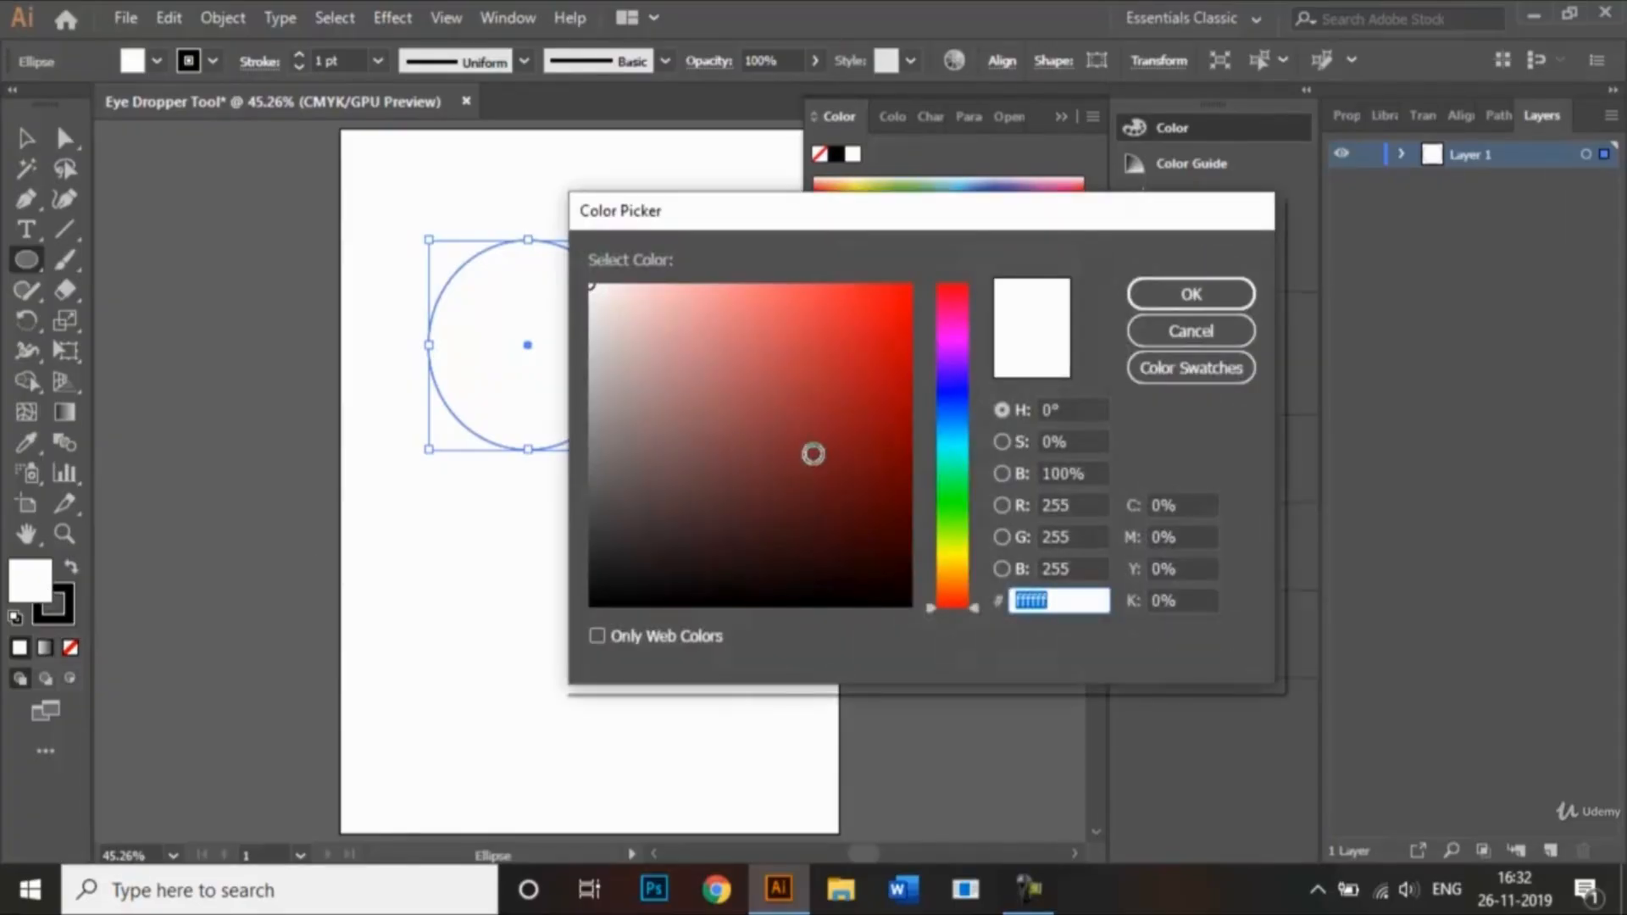
pyautogui.moveTo(593, 289)
pyautogui.mouseDown()
pyautogui.moveTo(734, 313)
pyautogui.moveTo(807, 283)
pyautogui.mouseUp()
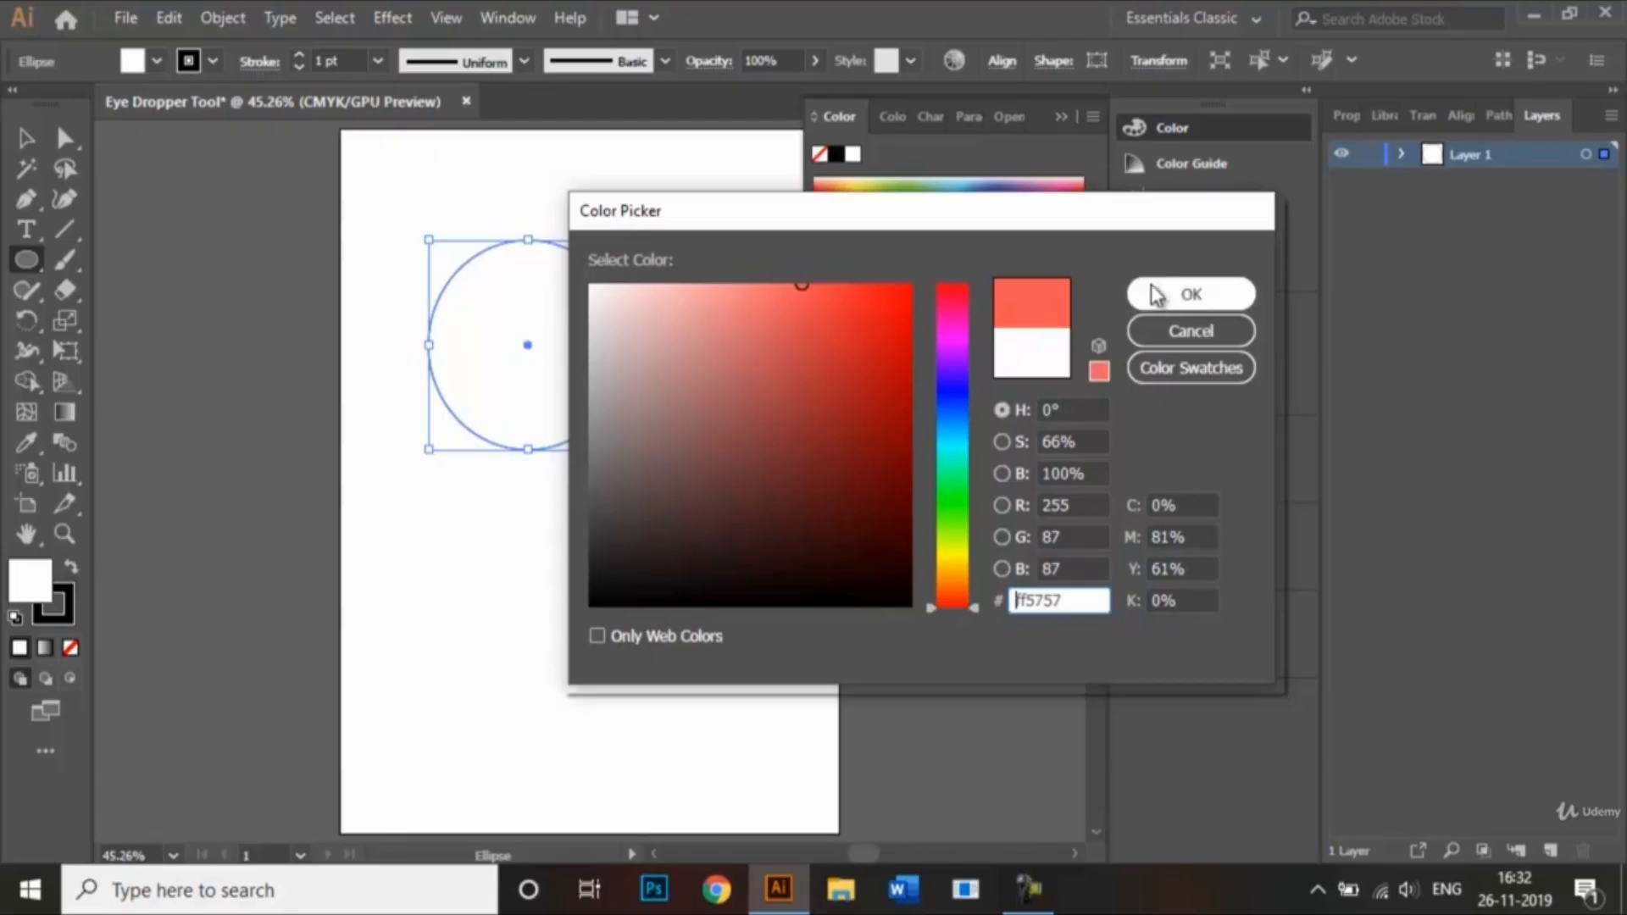
pyautogui.click(1185, 293)
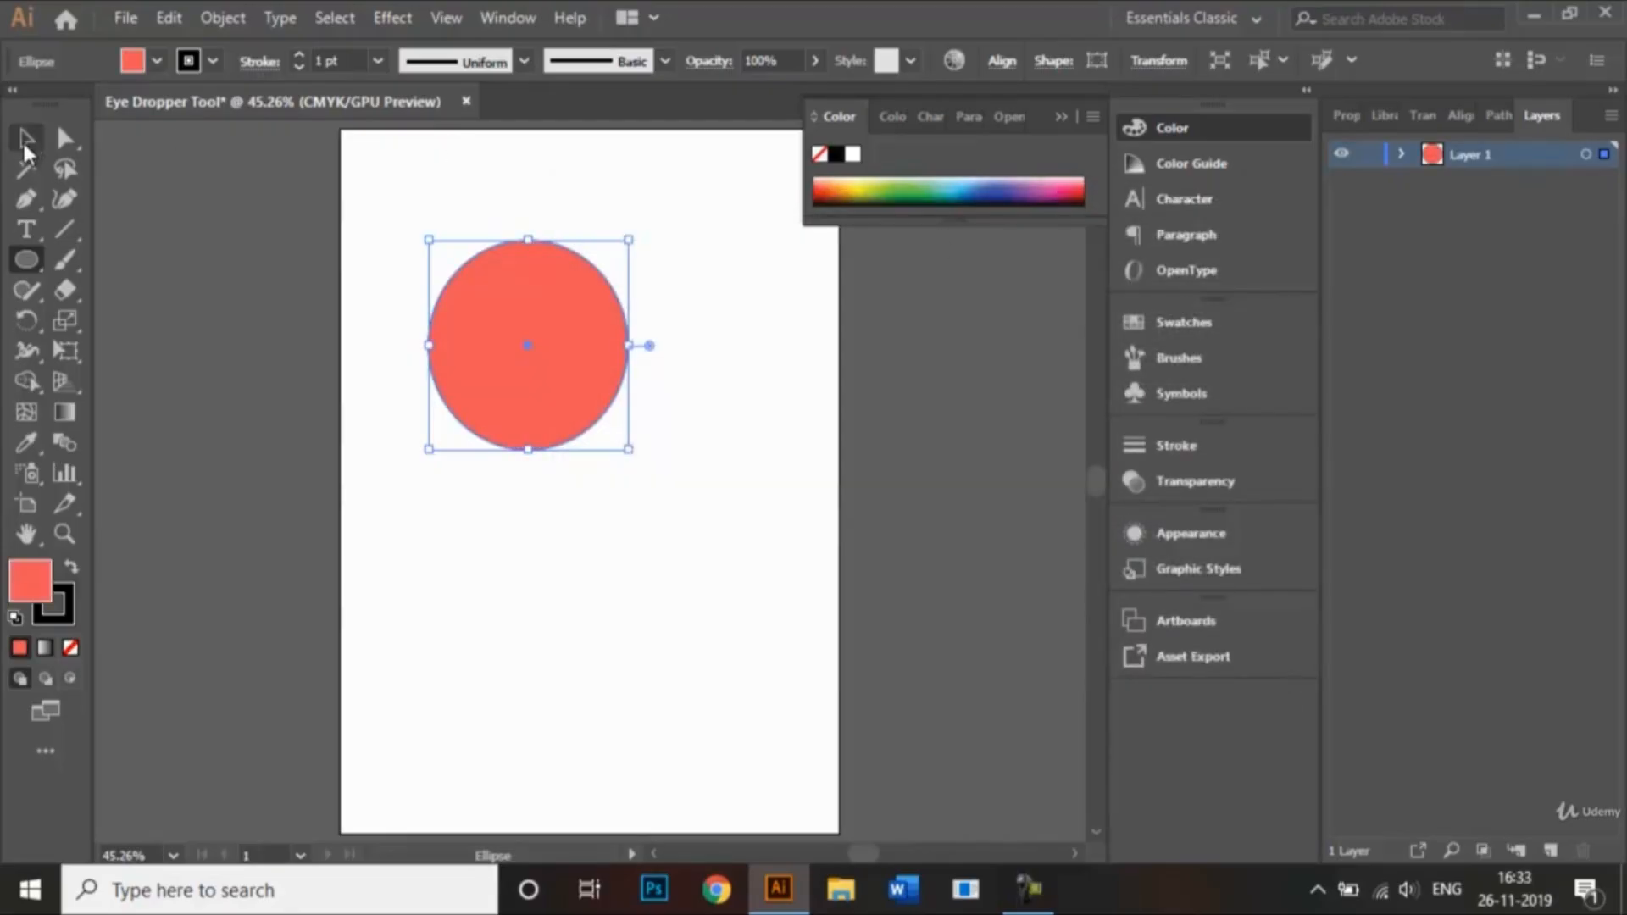
pyautogui.press('v')
pyautogui.click(539, 644)
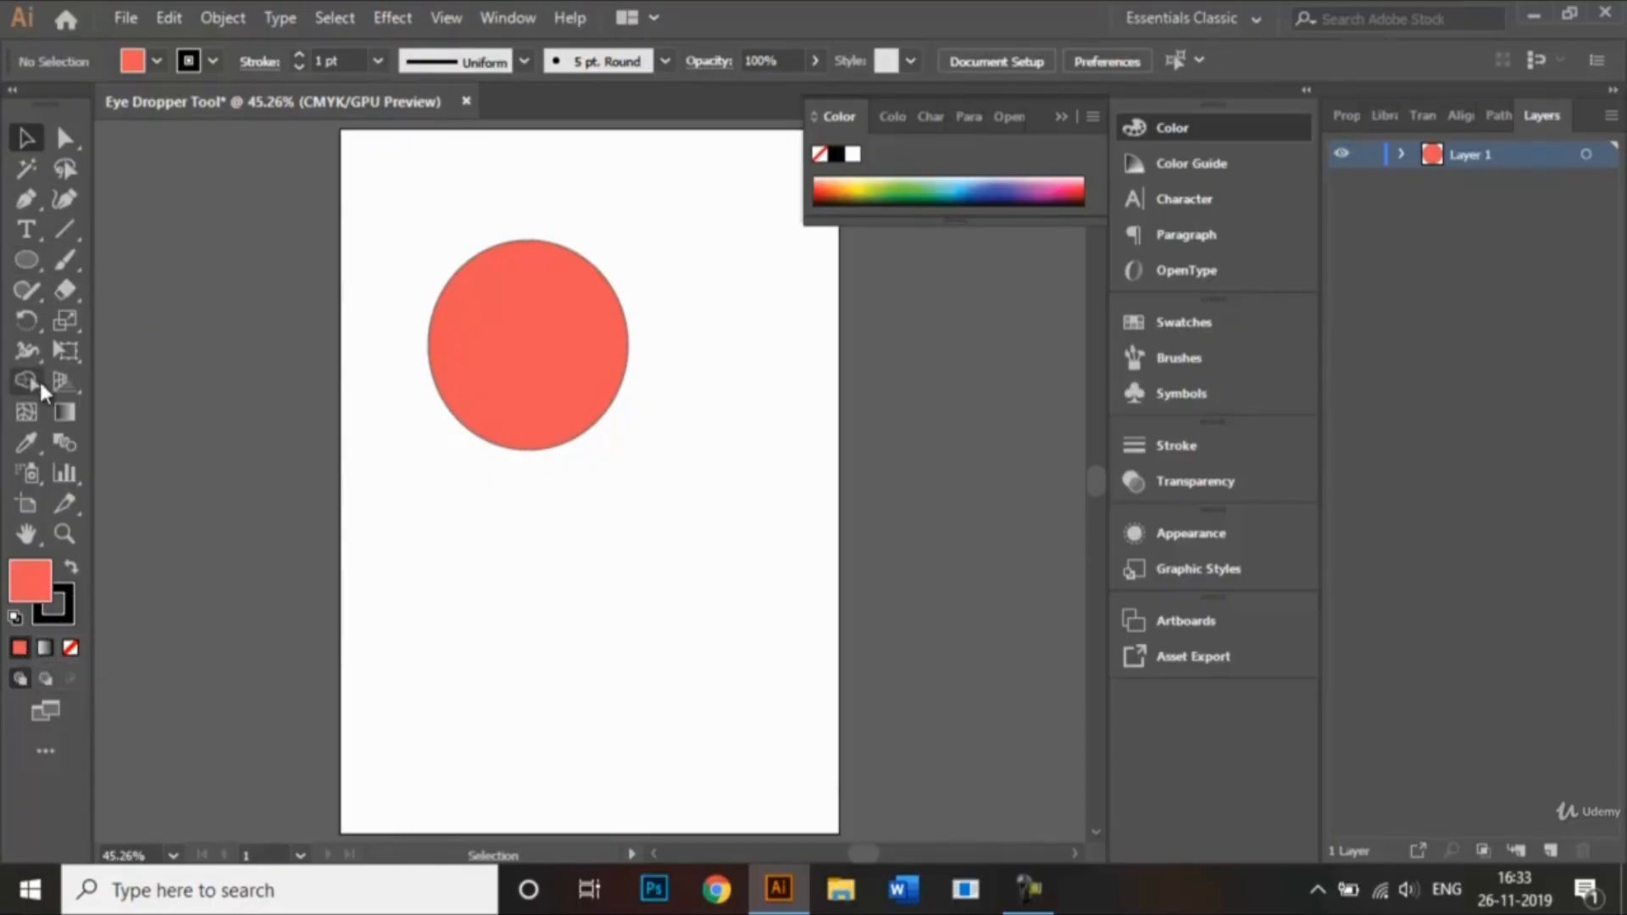
# Step: Draw a hexagon with no fill below the red circle, using the Polygon tool
pyautogui.click(71, 649)
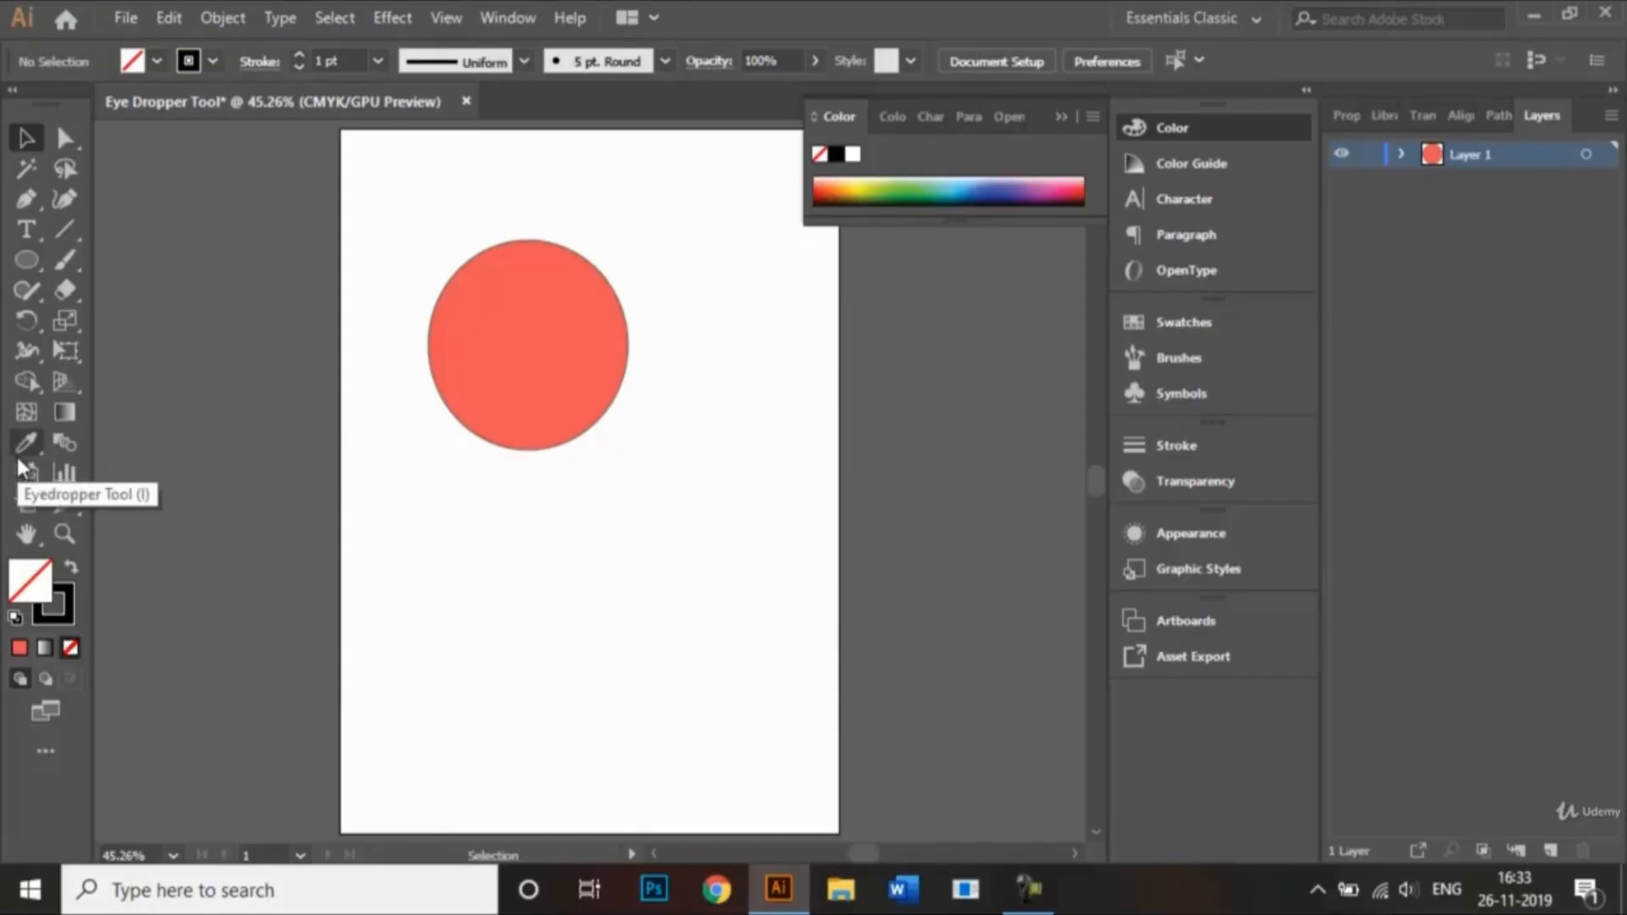
pyautogui.click(26, 263)
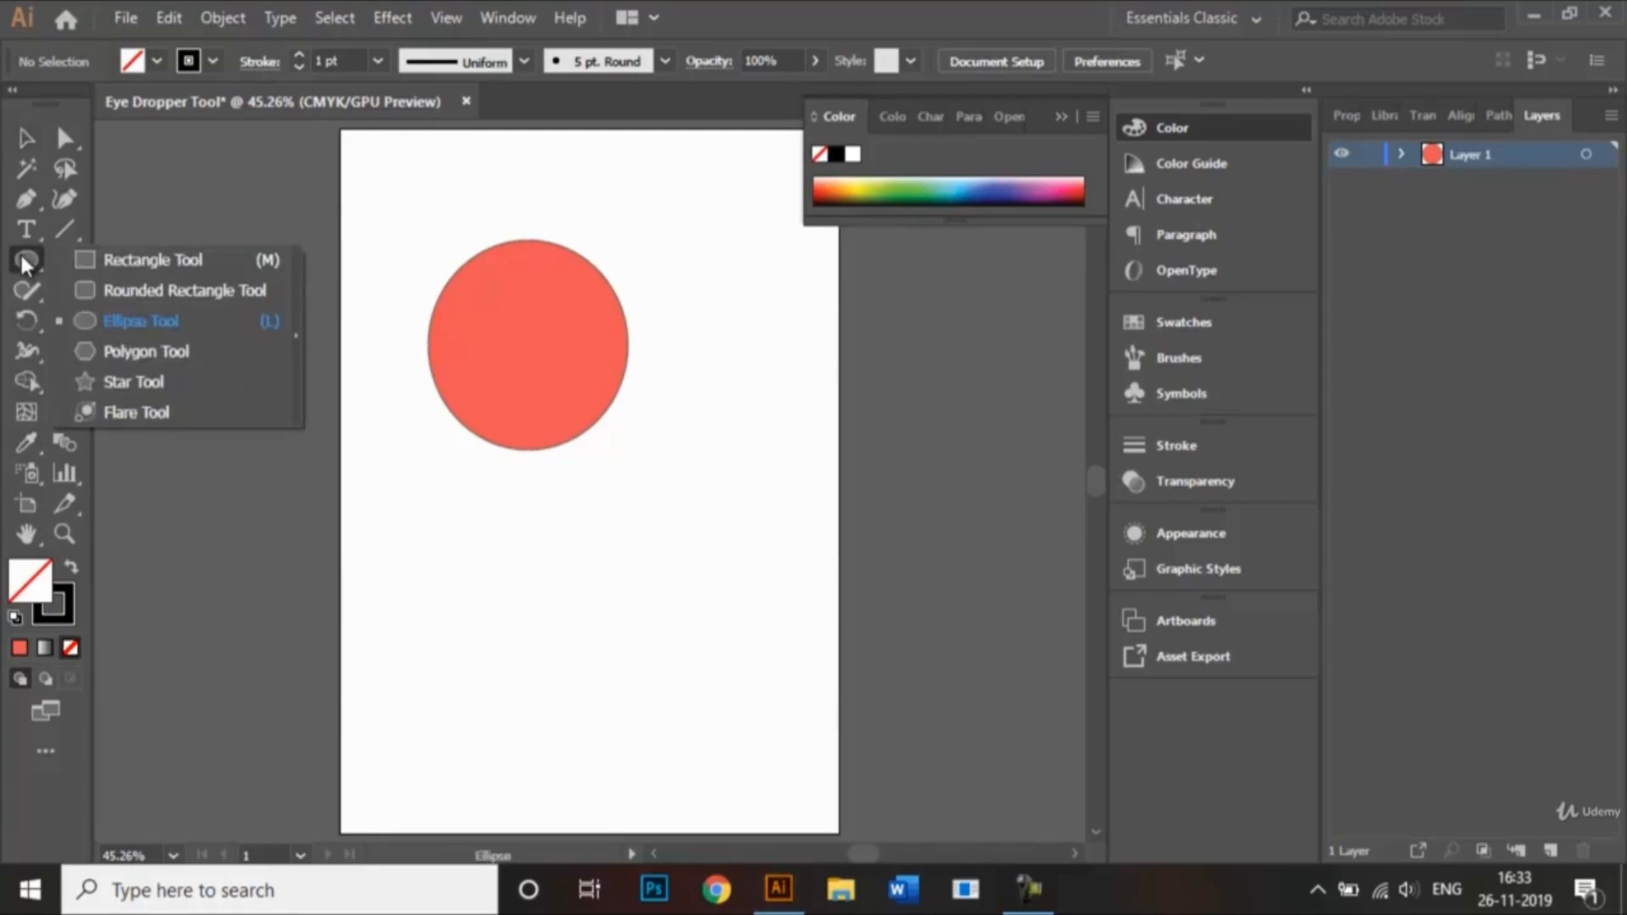
pyautogui.click(165, 354)
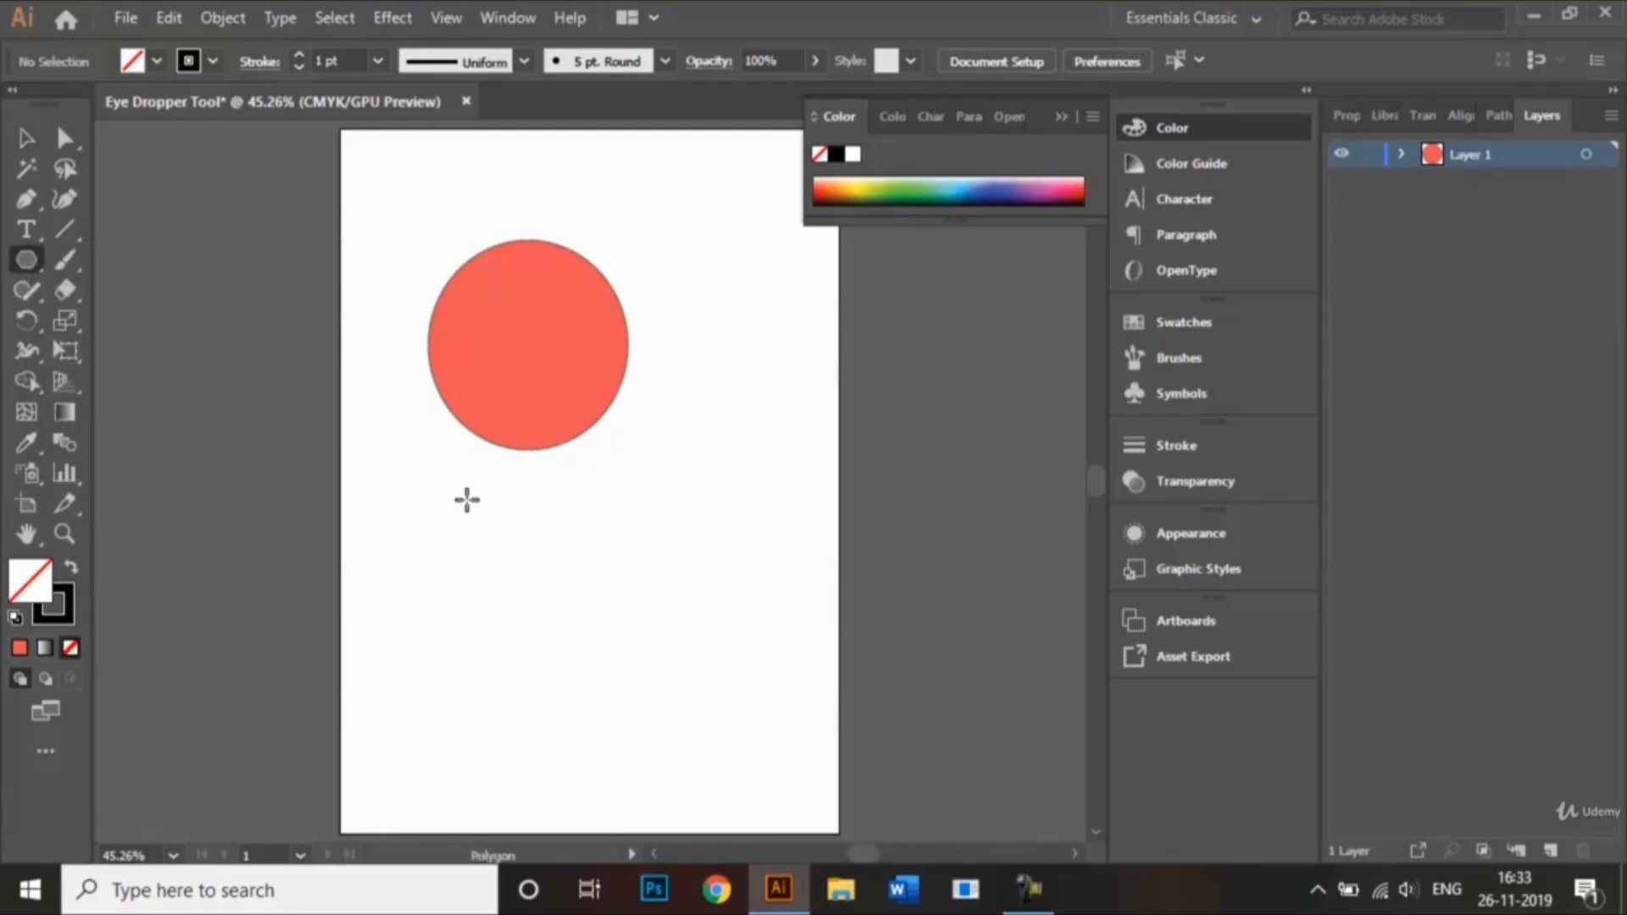
pyautogui.moveTo(501, 525); pyautogui.dragTo(558, 633)
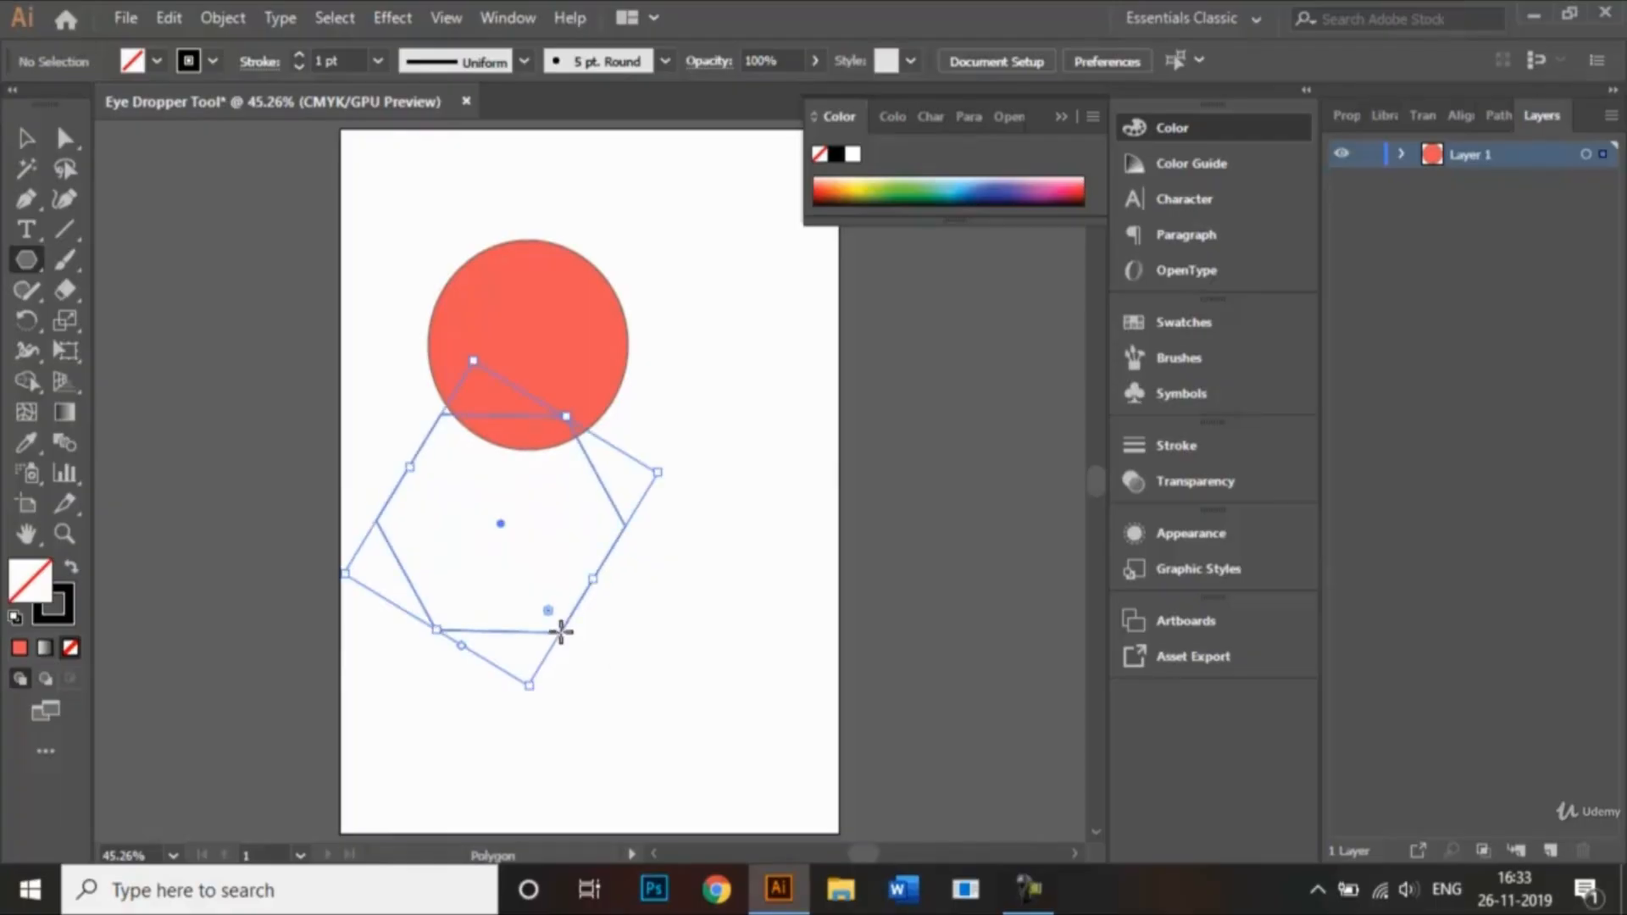
# Step: Move the hexagon down and to the right so it no longer overlaps the circle
pyautogui.doubleClick(38, 142)
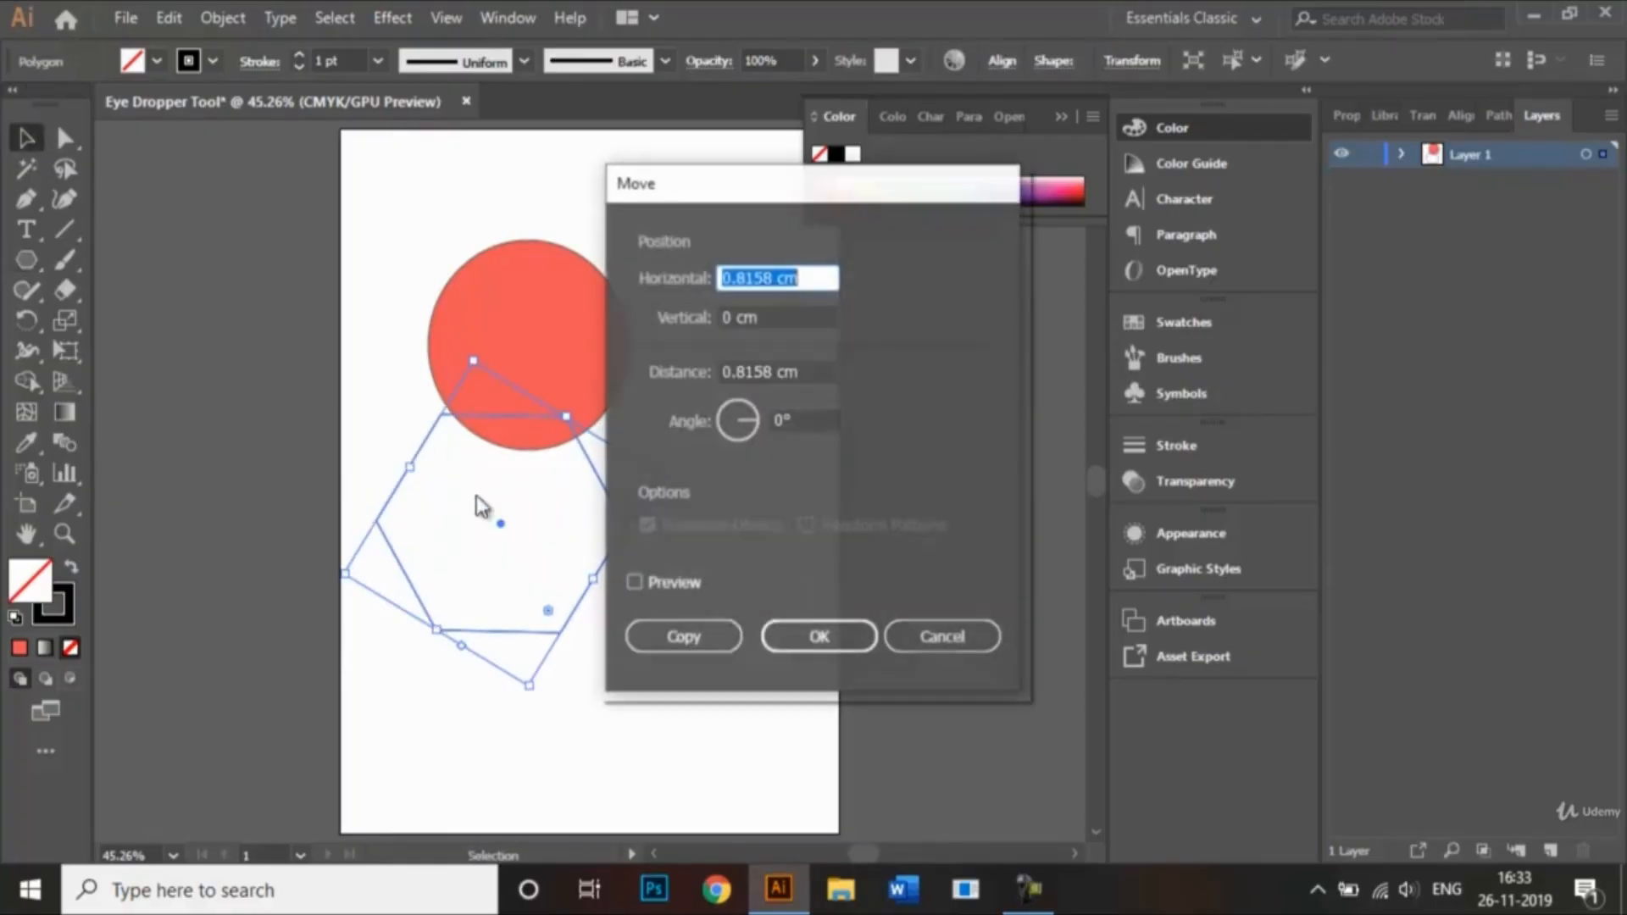
pyautogui.click(967, 651)
pyautogui.moveTo(507, 536); pyautogui.dragTo(645, 589)
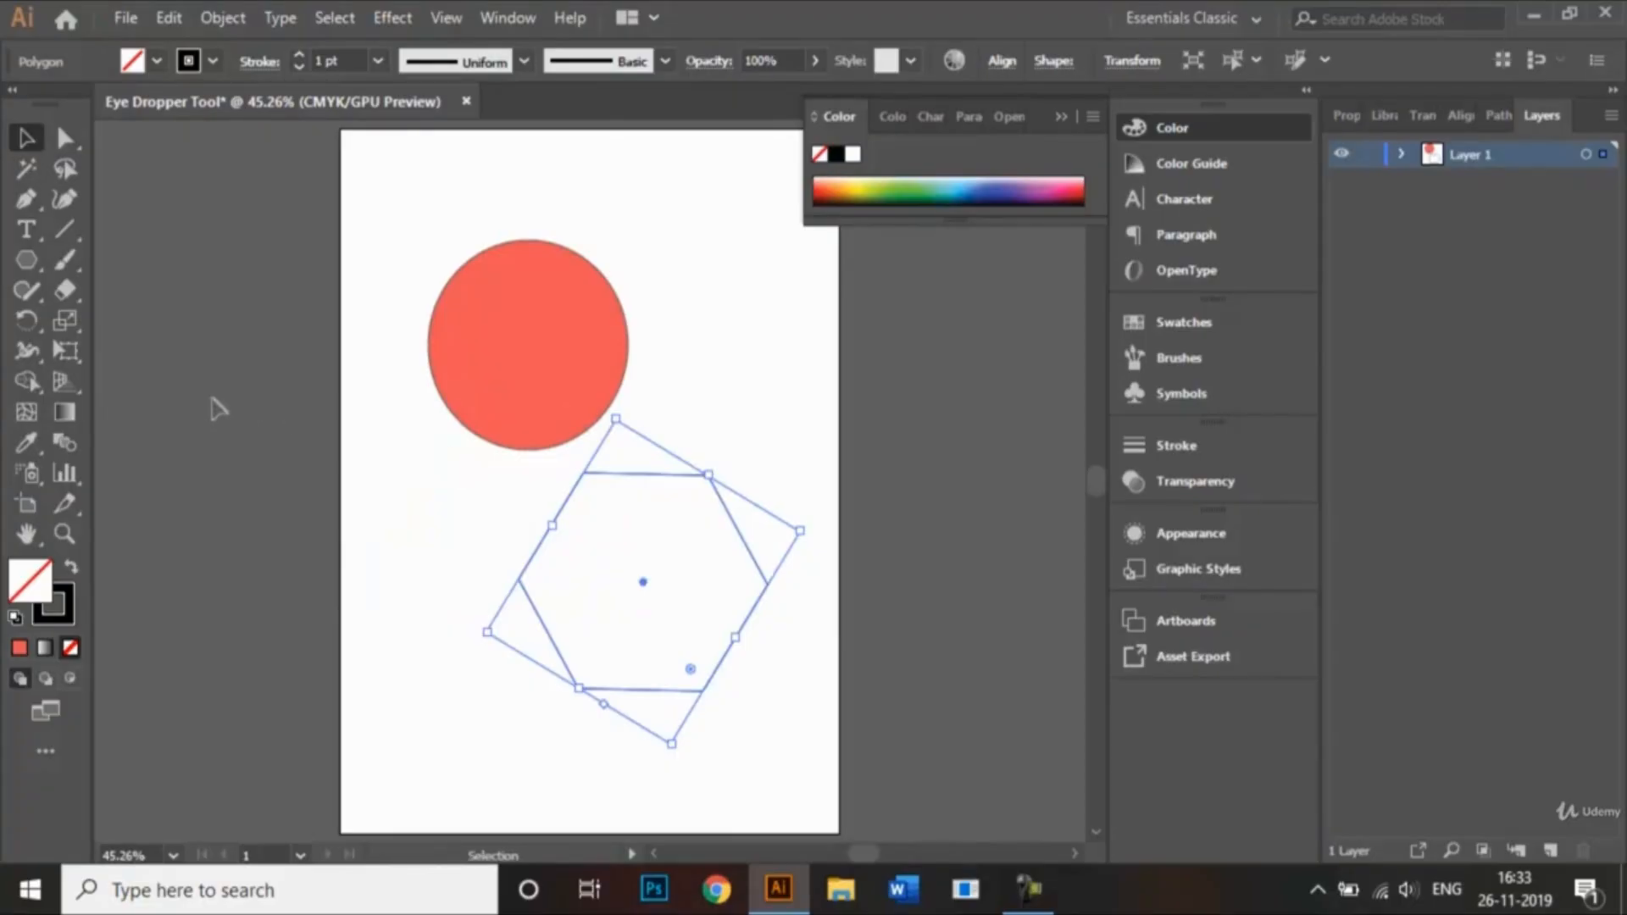
# Step: Apply the circle's red fill to the selected hexagon with the Eyedropper tool, and collapse the open colour controls
pyautogui.click(26, 443)
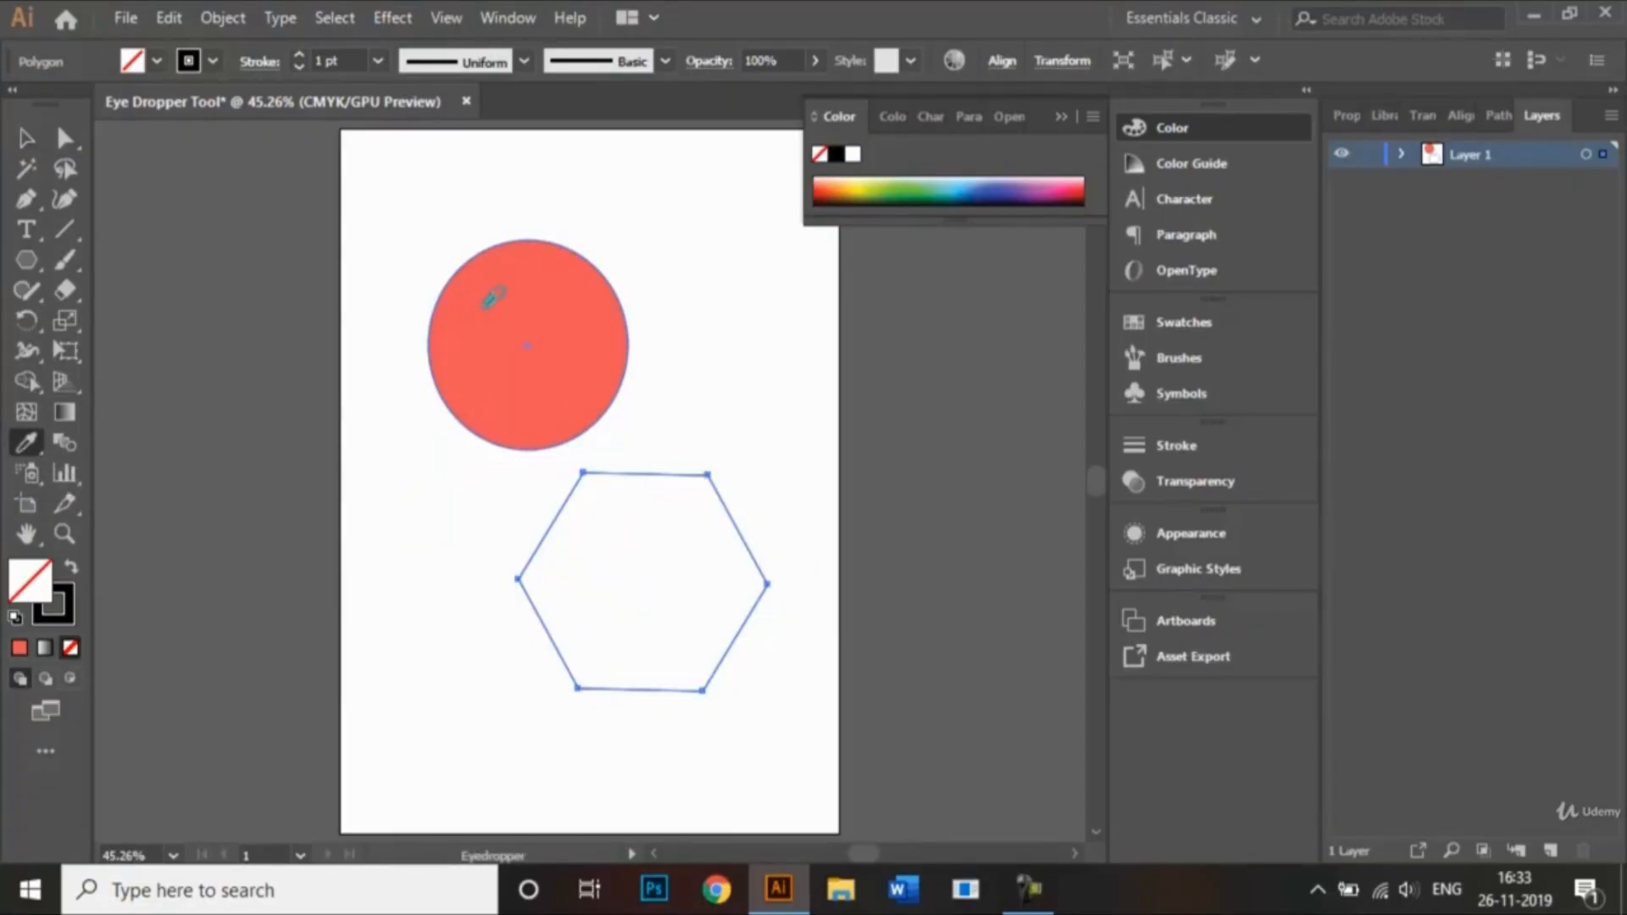
pyautogui.click(486, 305)
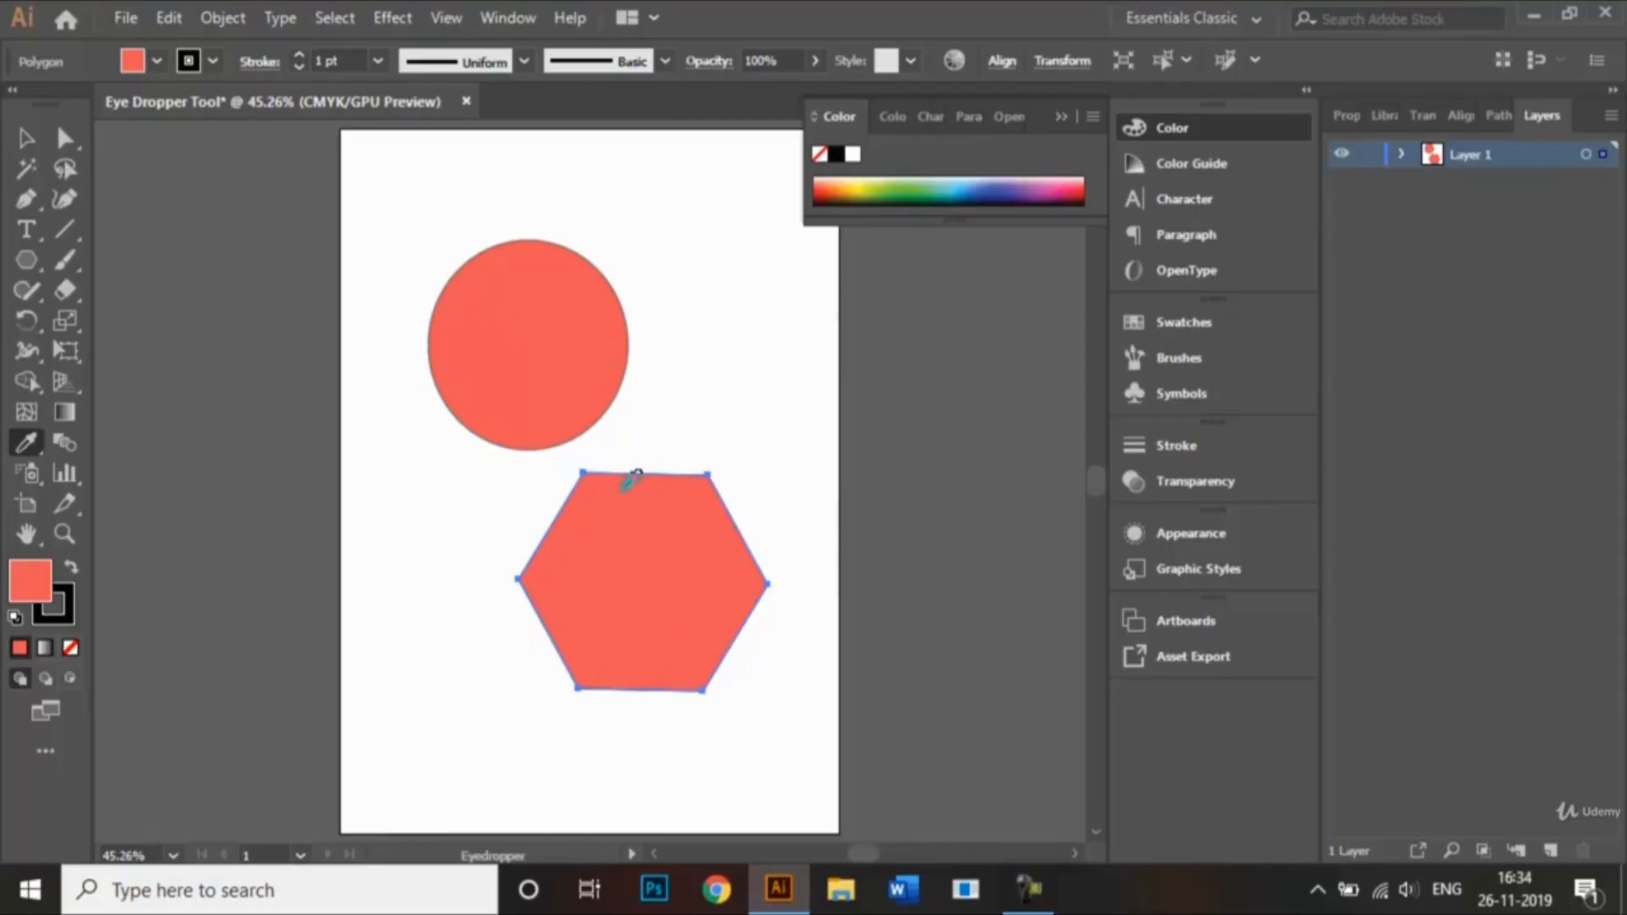
pyautogui.click(20, 147)
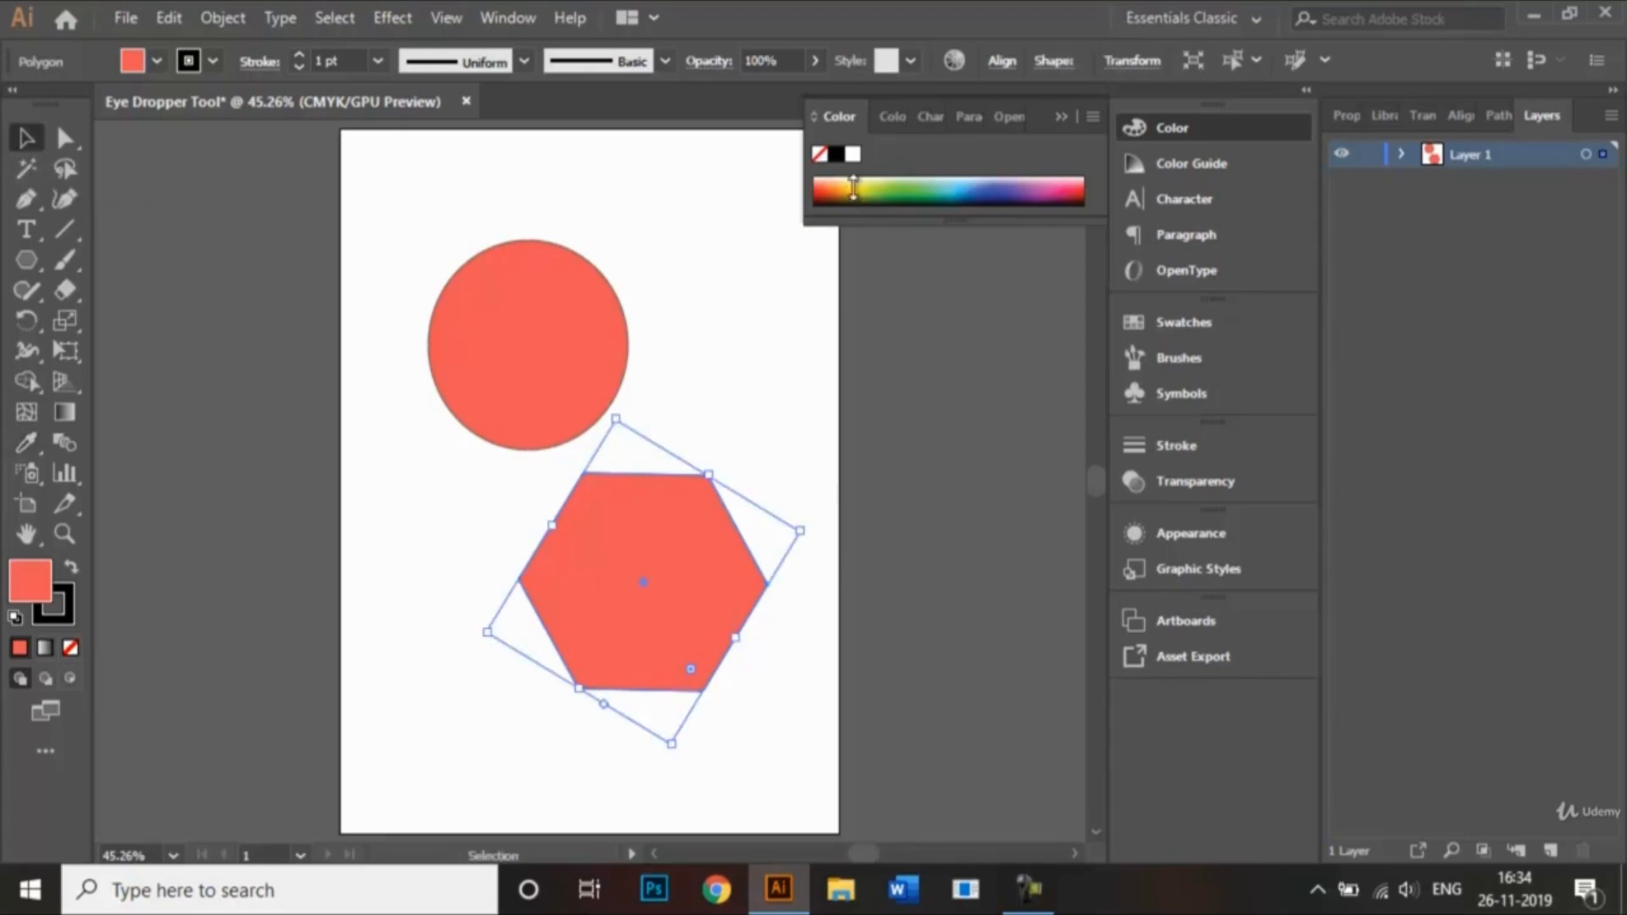
pyautogui.click(1066, 119)
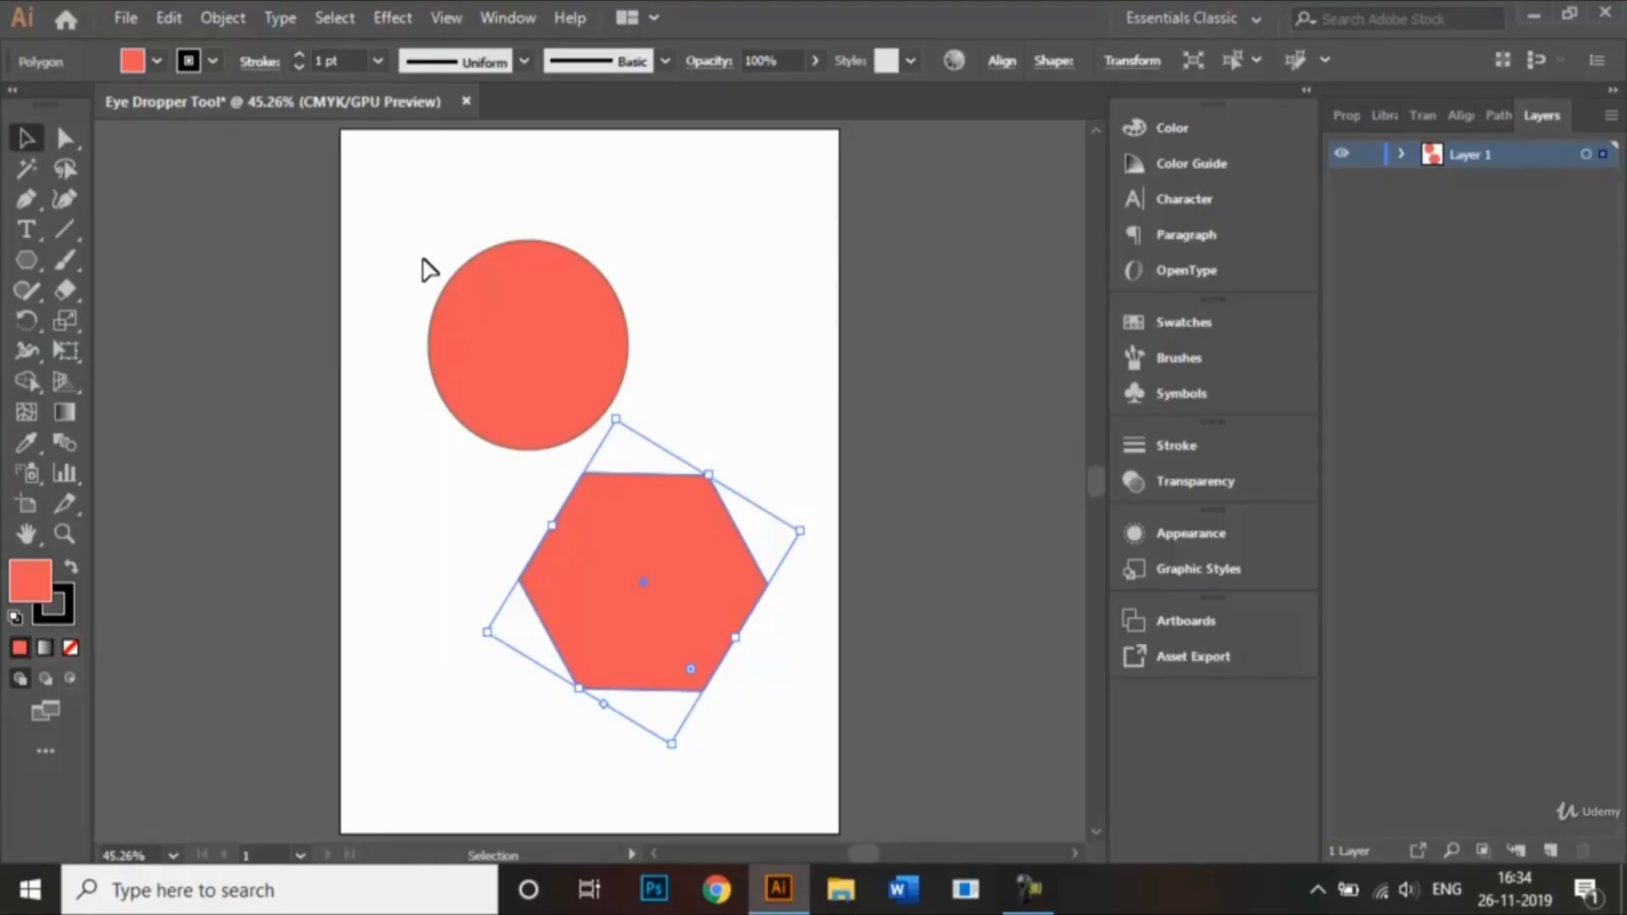
# Step: Examine the file formats offered for saving the document under a new file, and leave without saving
pyautogui.click(124, 17)
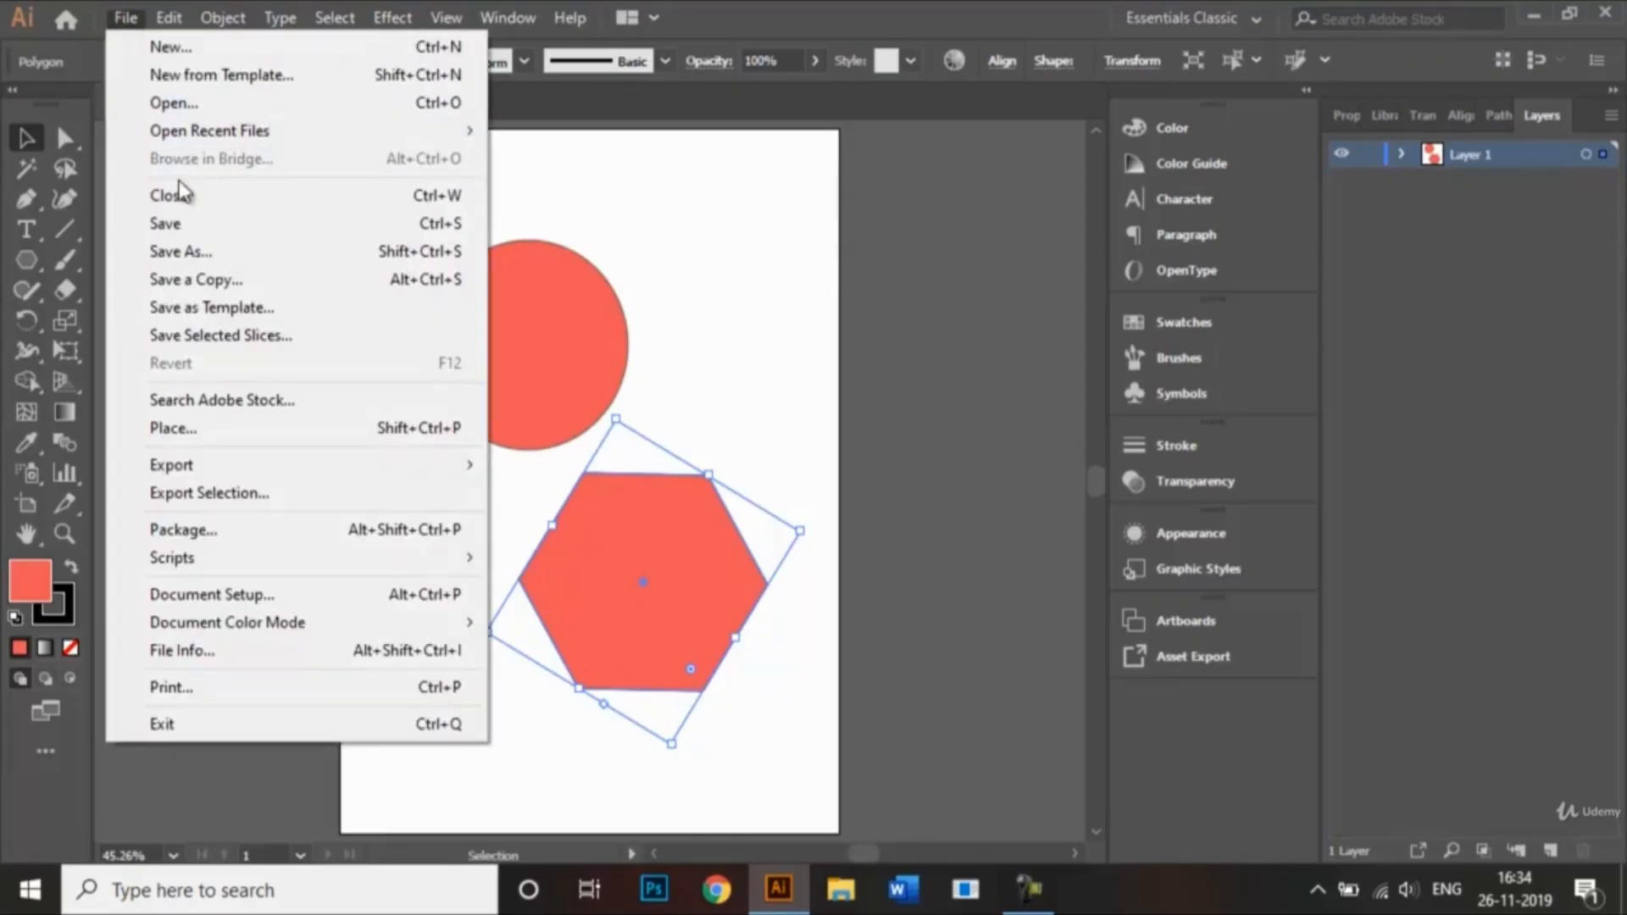
pyautogui.click(206, 251)
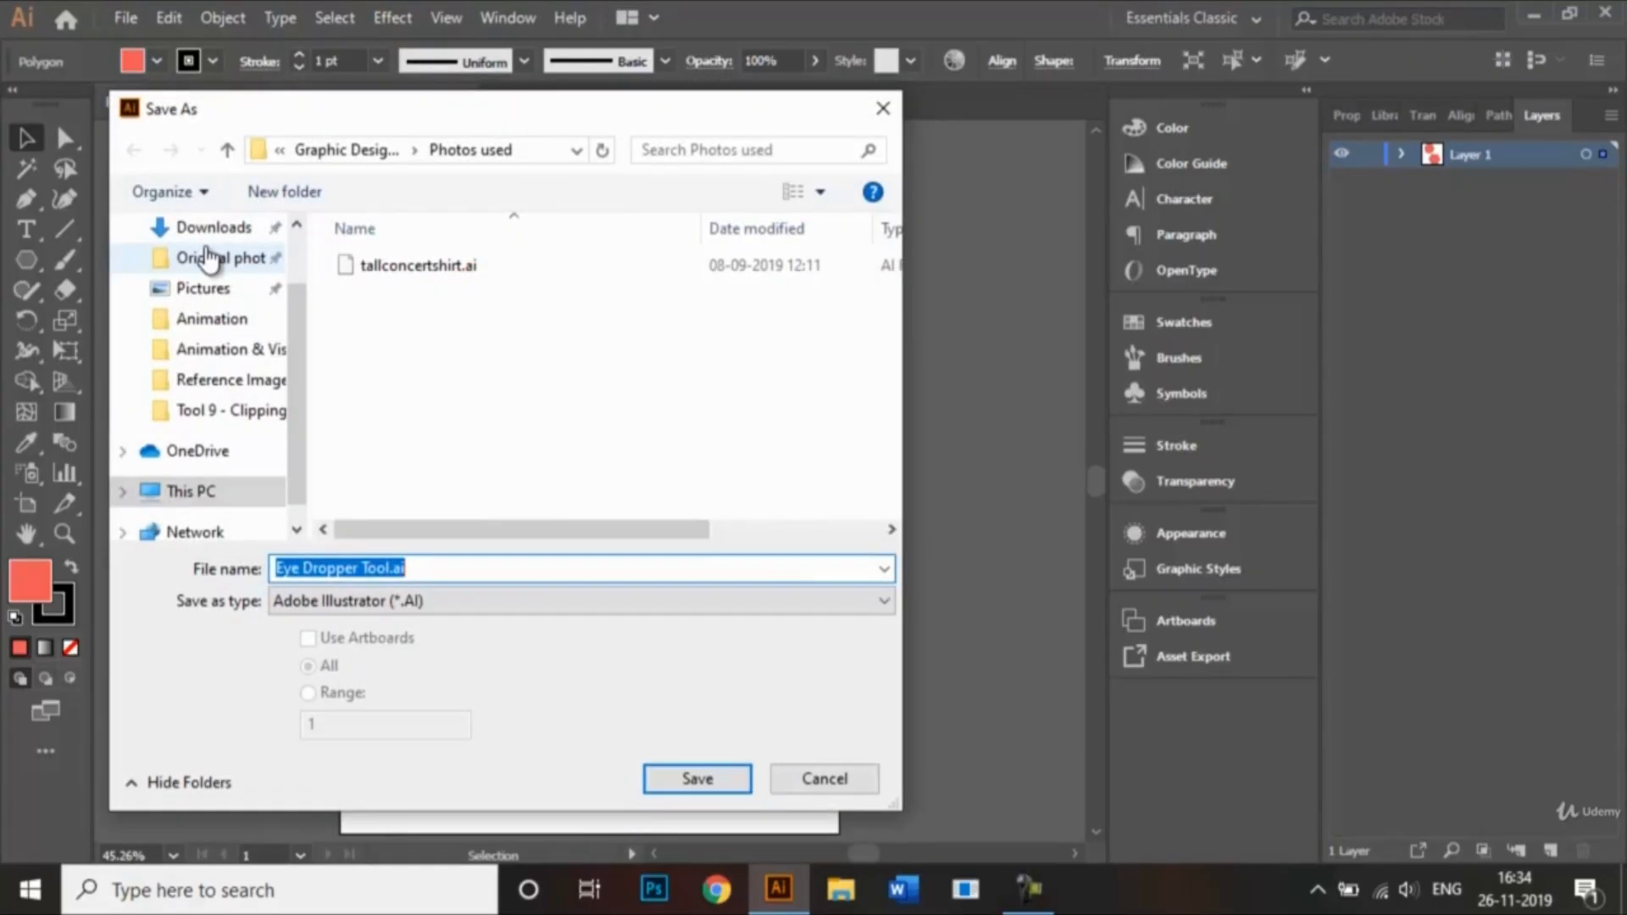
pyautogui.click(507, 612)
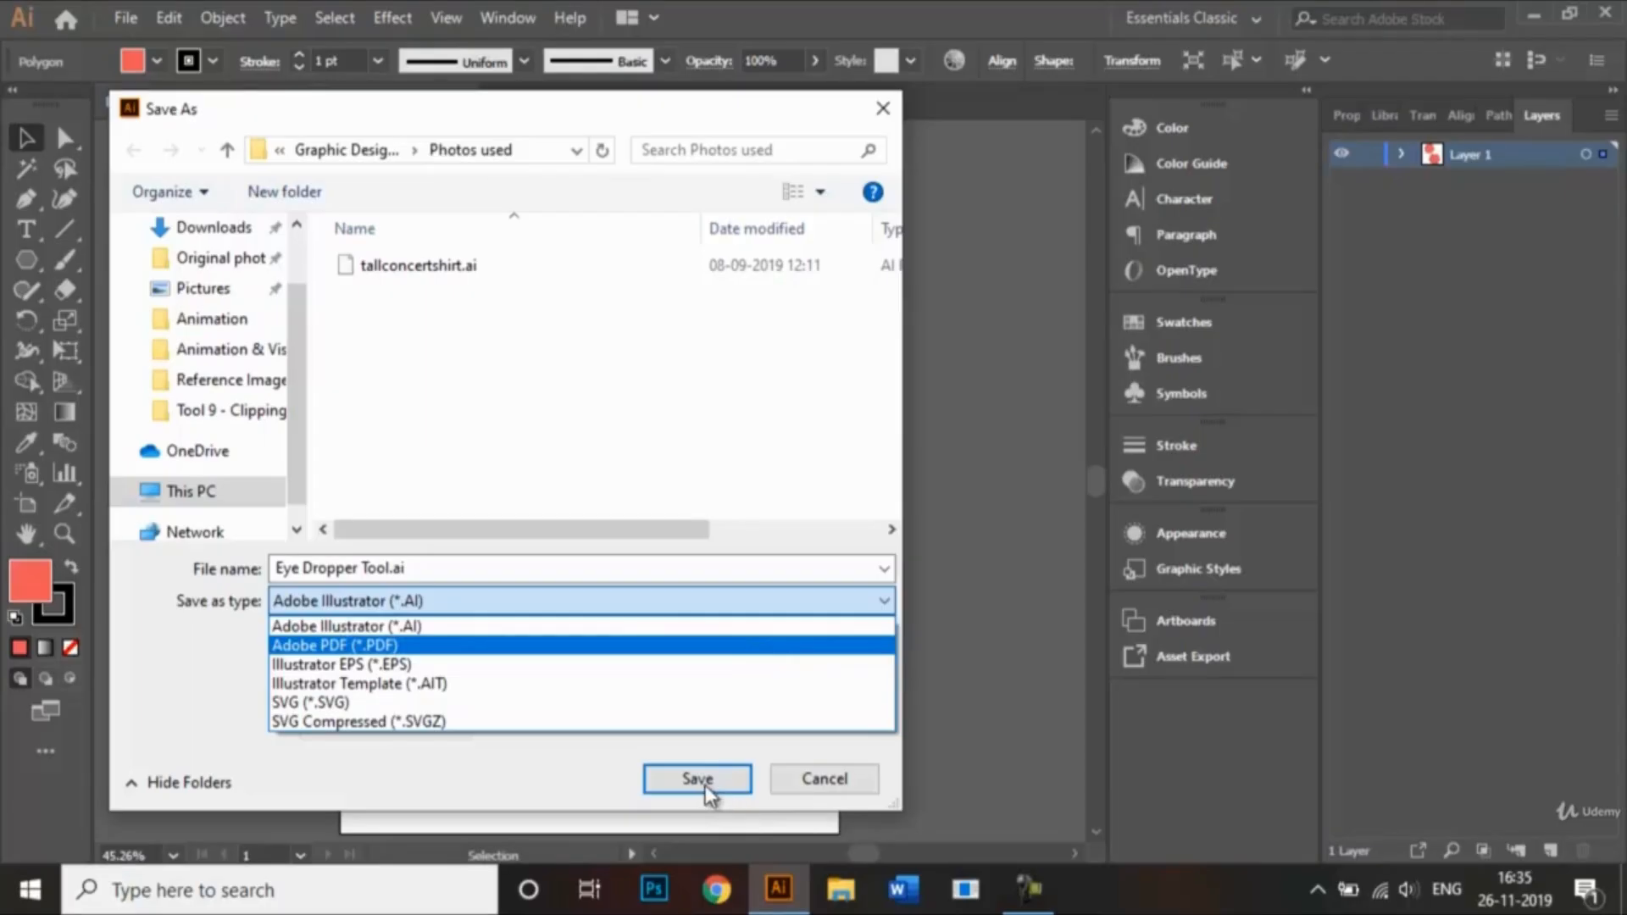
pyautogui.click(833, 778)
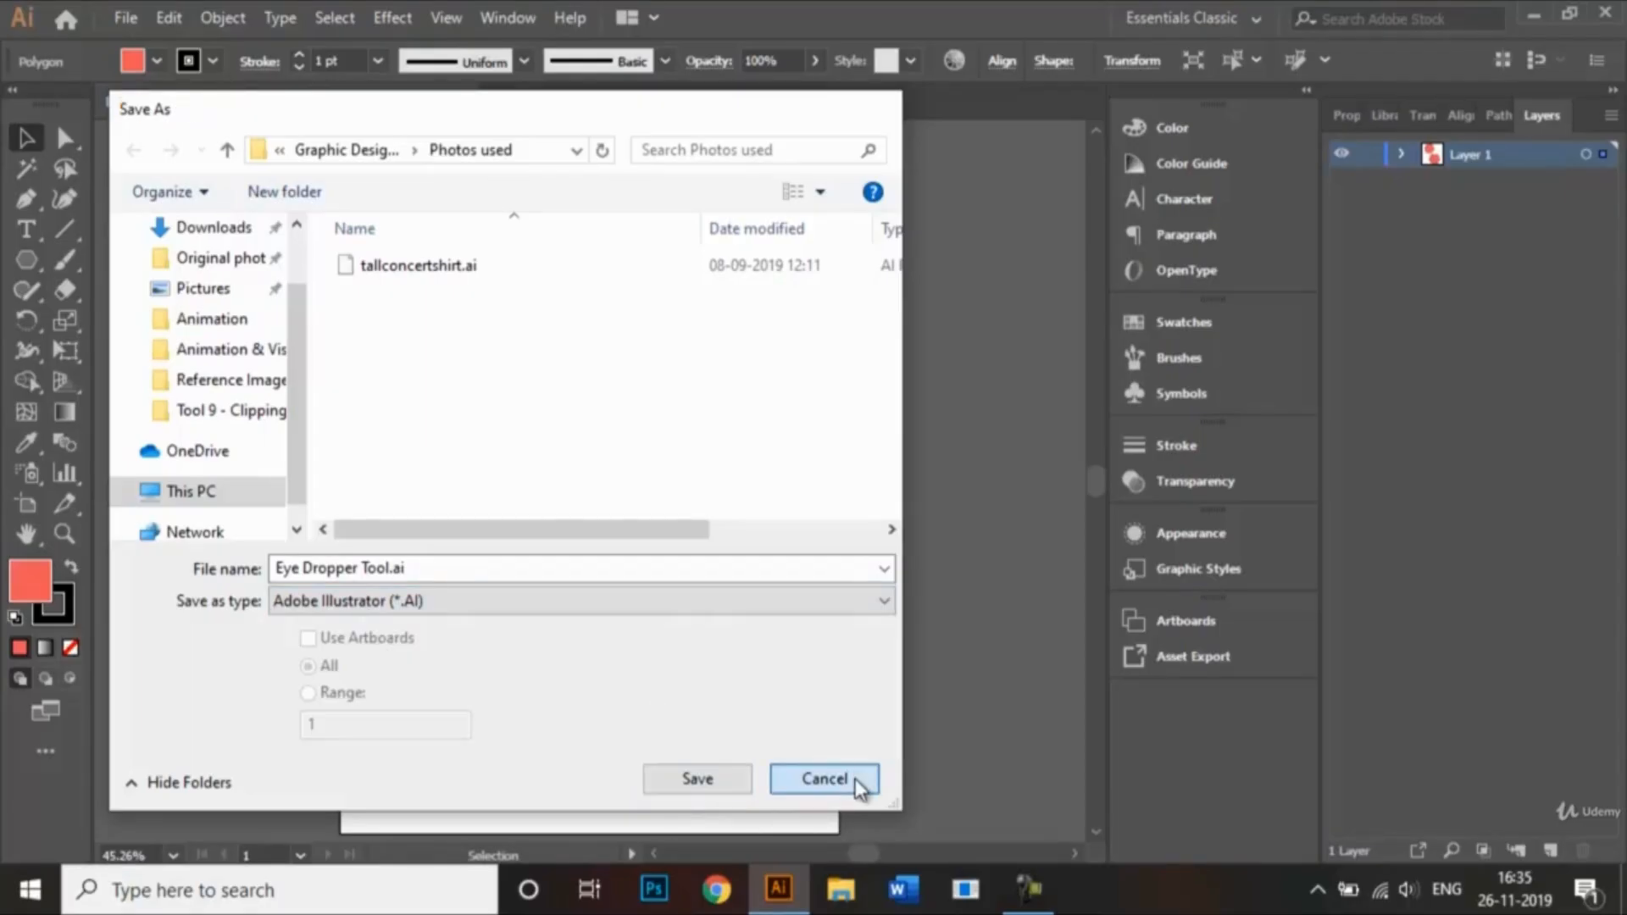
pyautogui.click(856, 780)
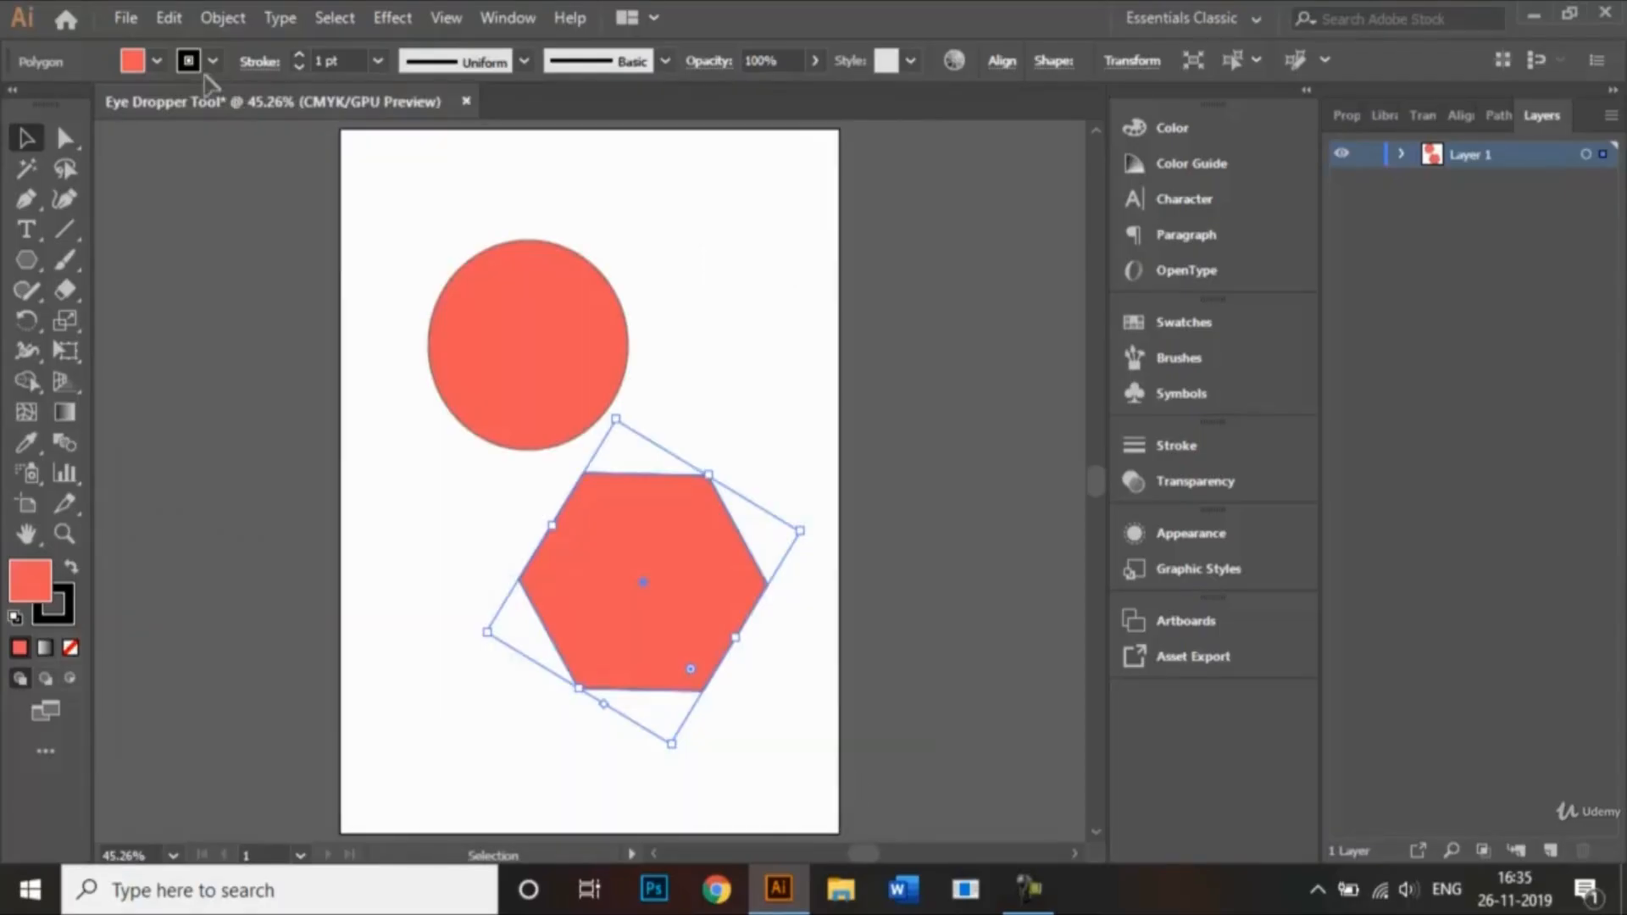
# Step: Examine the file formats offered for exporting the artwork, pick JPEG, and leave without exporting
pyautogui.click(125, 23)
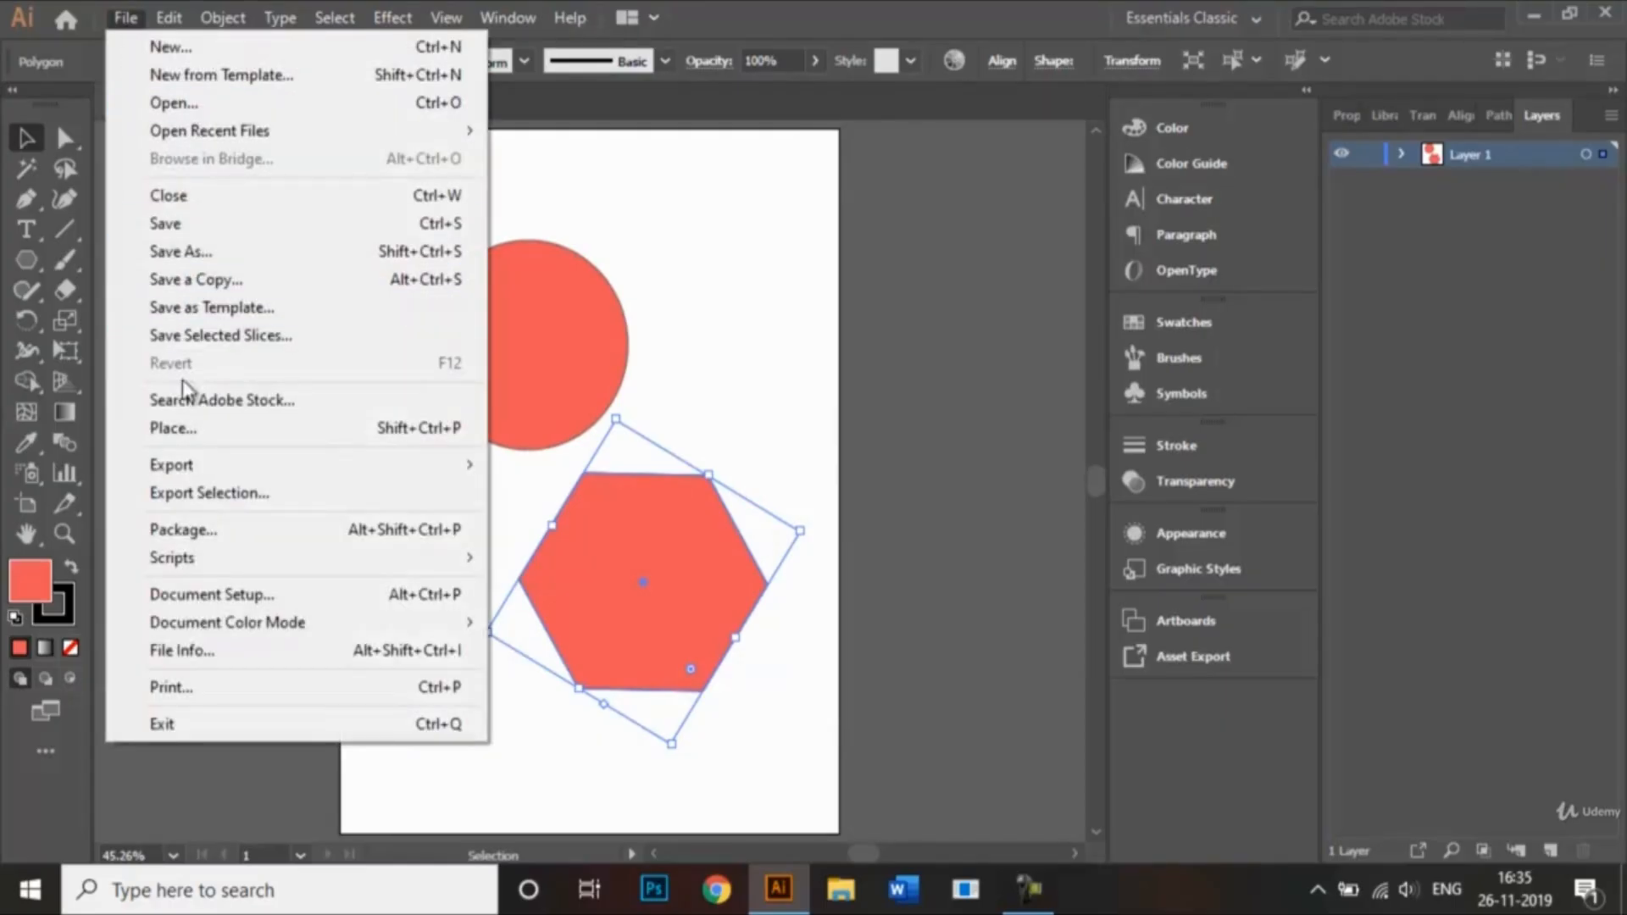
pyautogui.moveTo(214, 480)
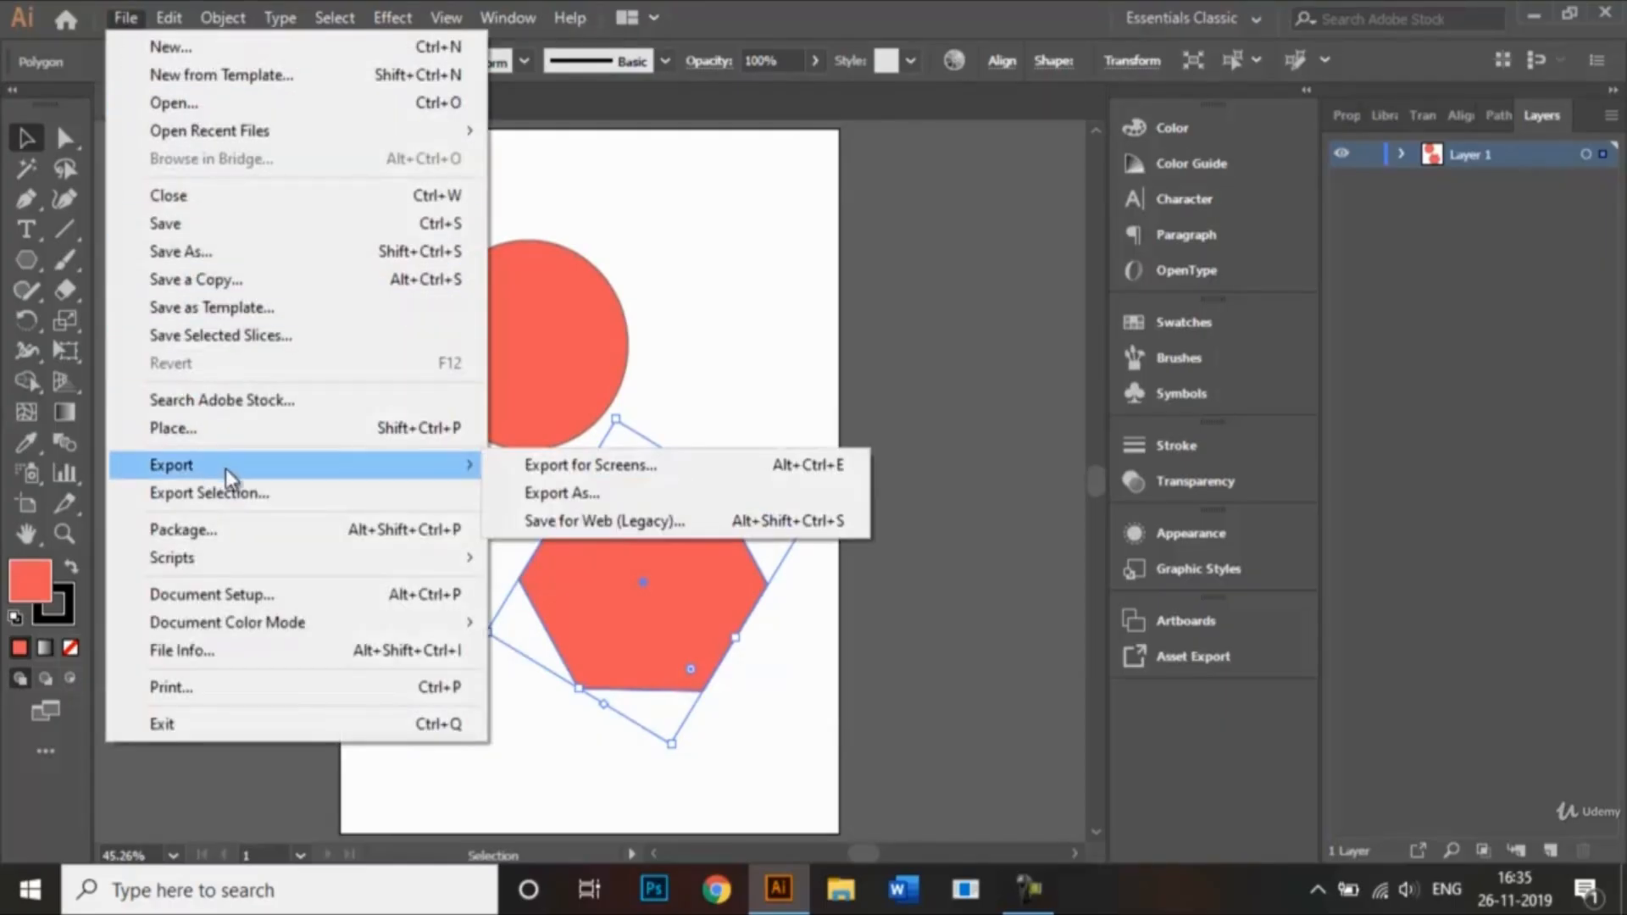
pyautogui.click(549, 497)
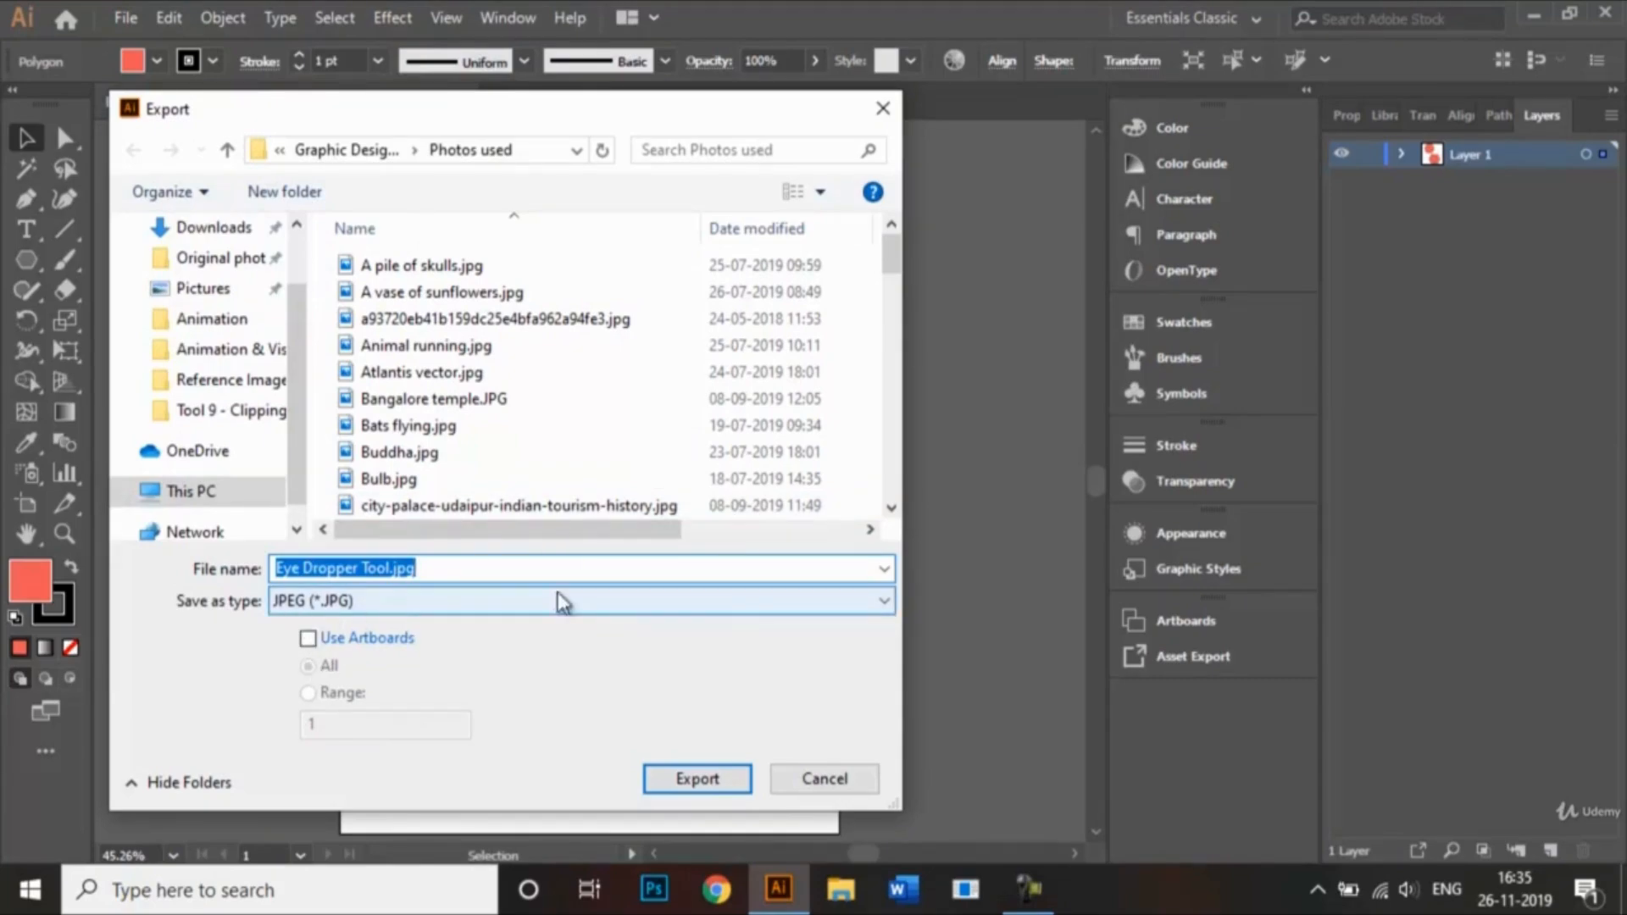
pyautogui.click(347, 604)
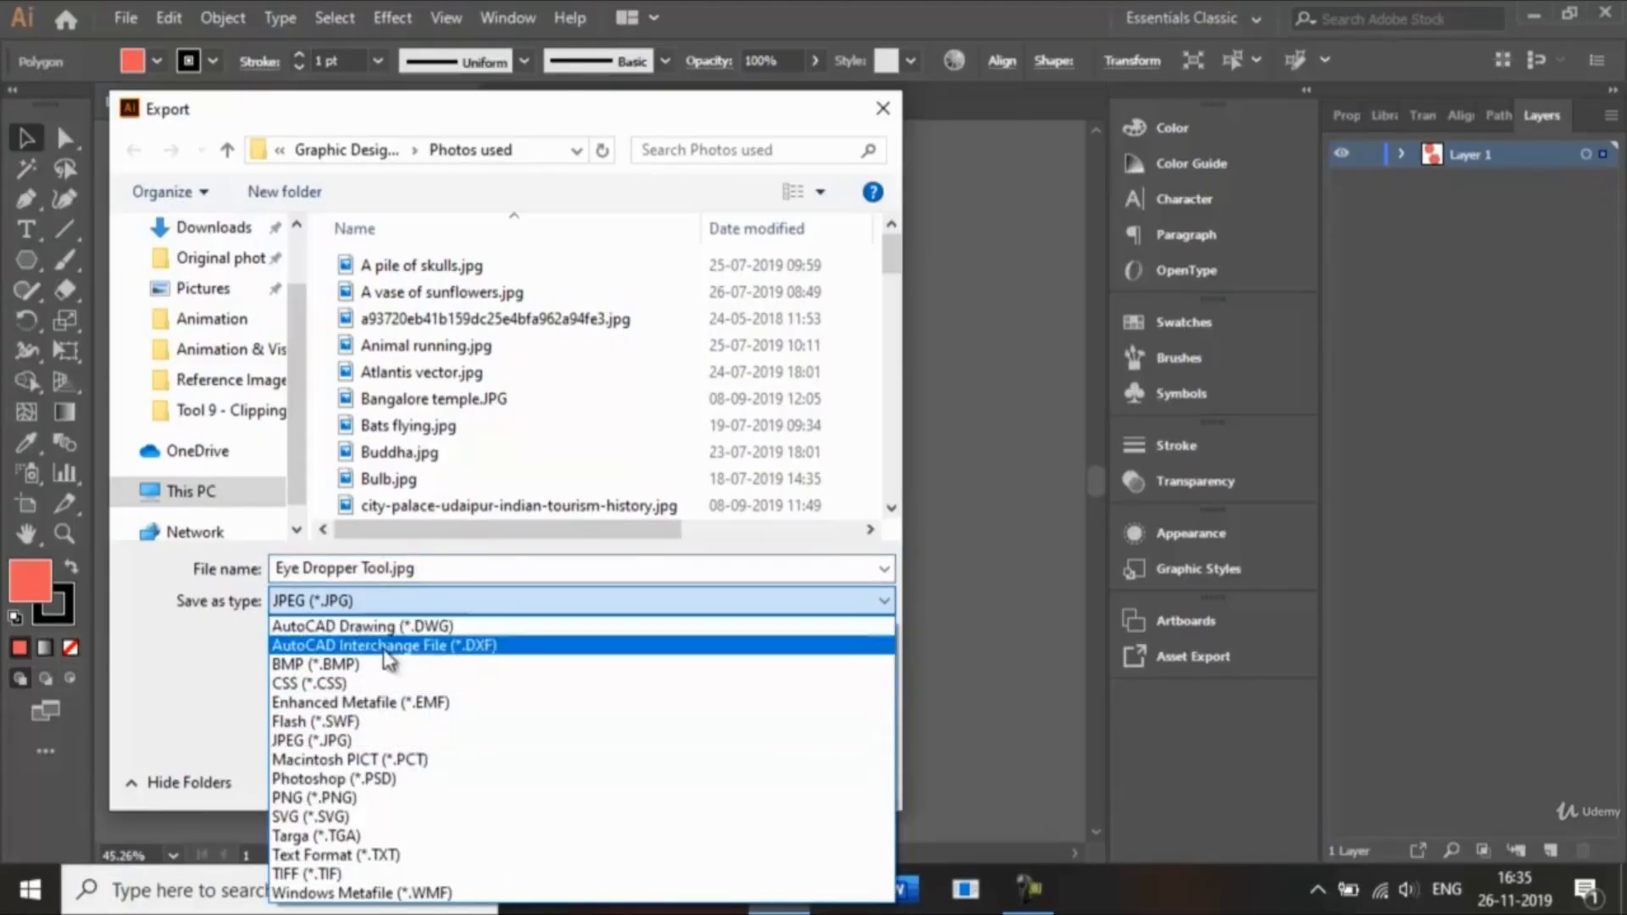
pyautogui.click(383, 746)
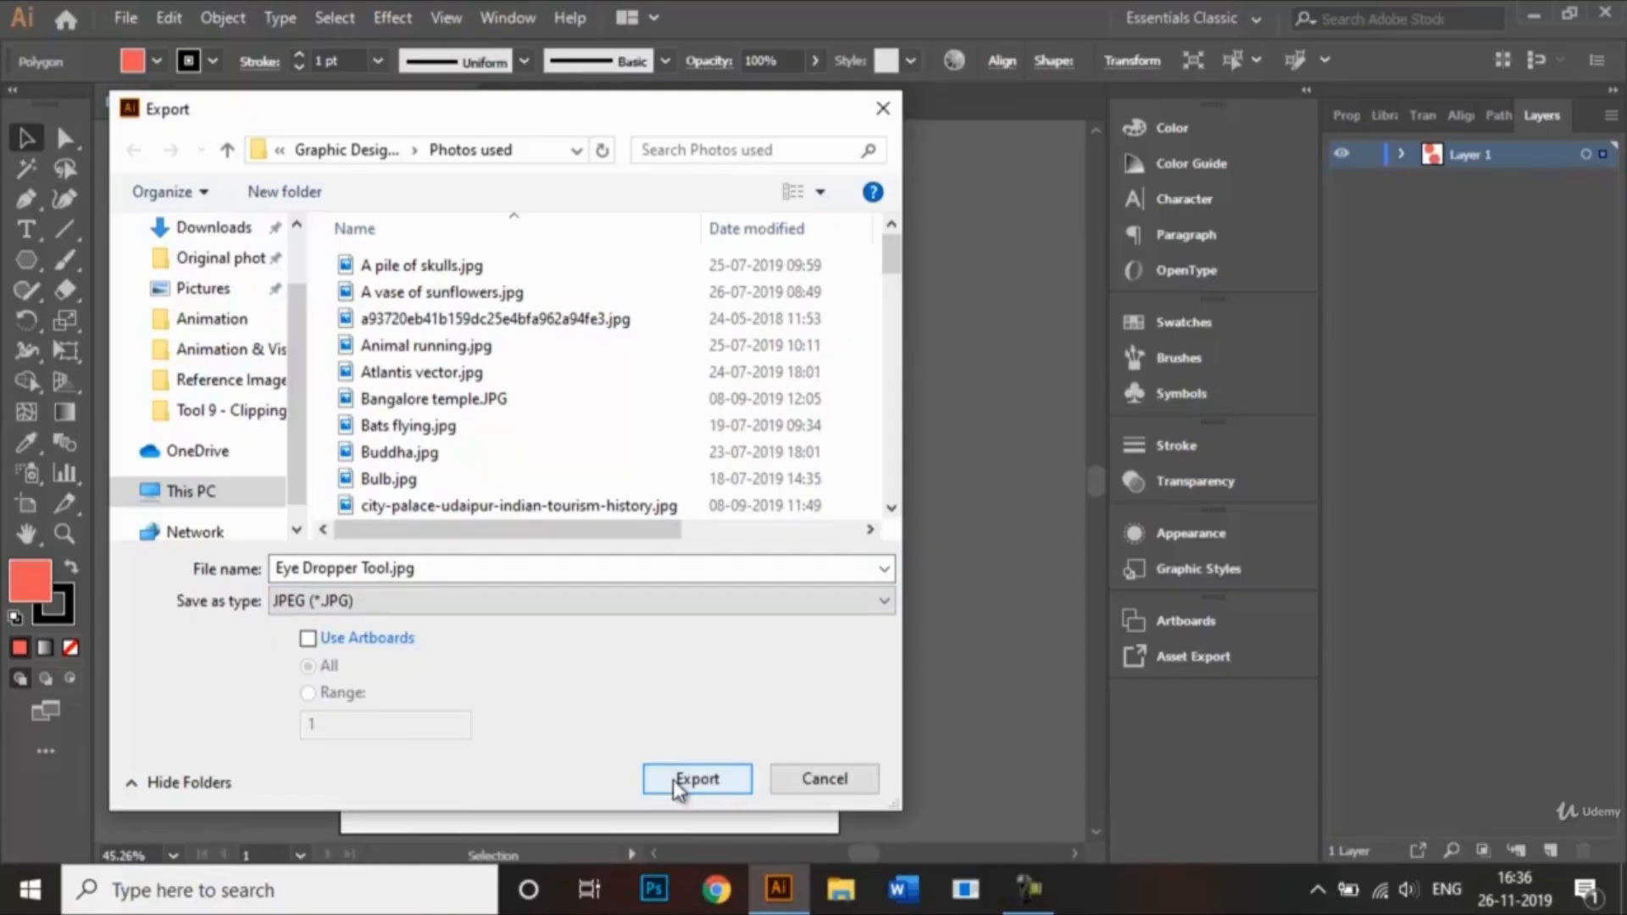
pyautogui.click(831, 778)
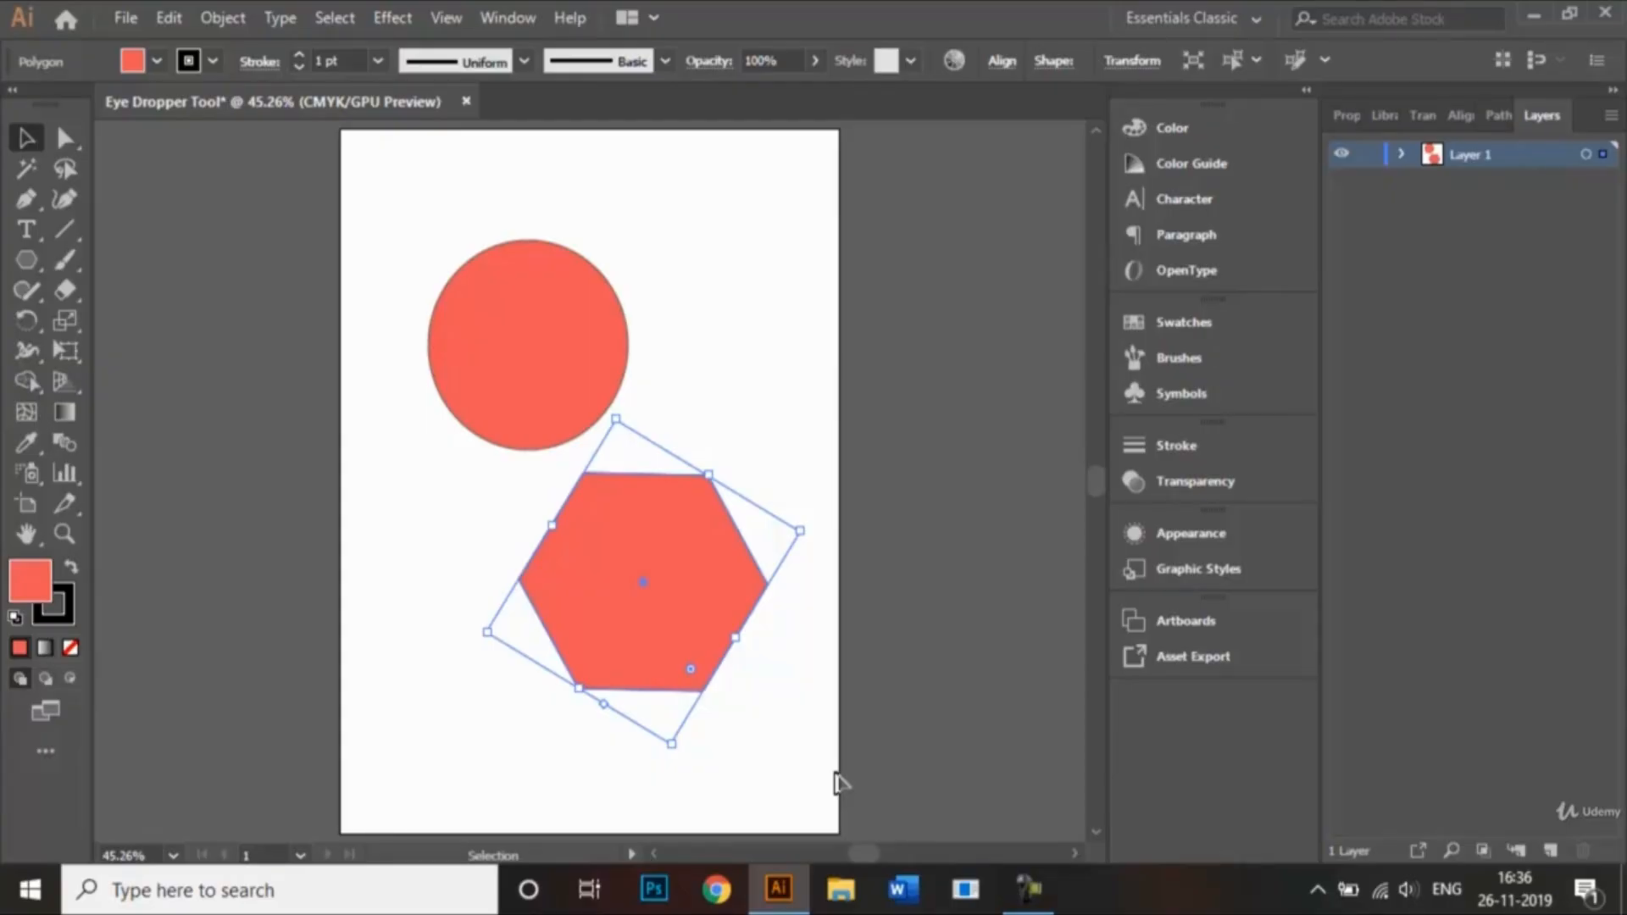
pyautogui.moveTo(1032, 898)
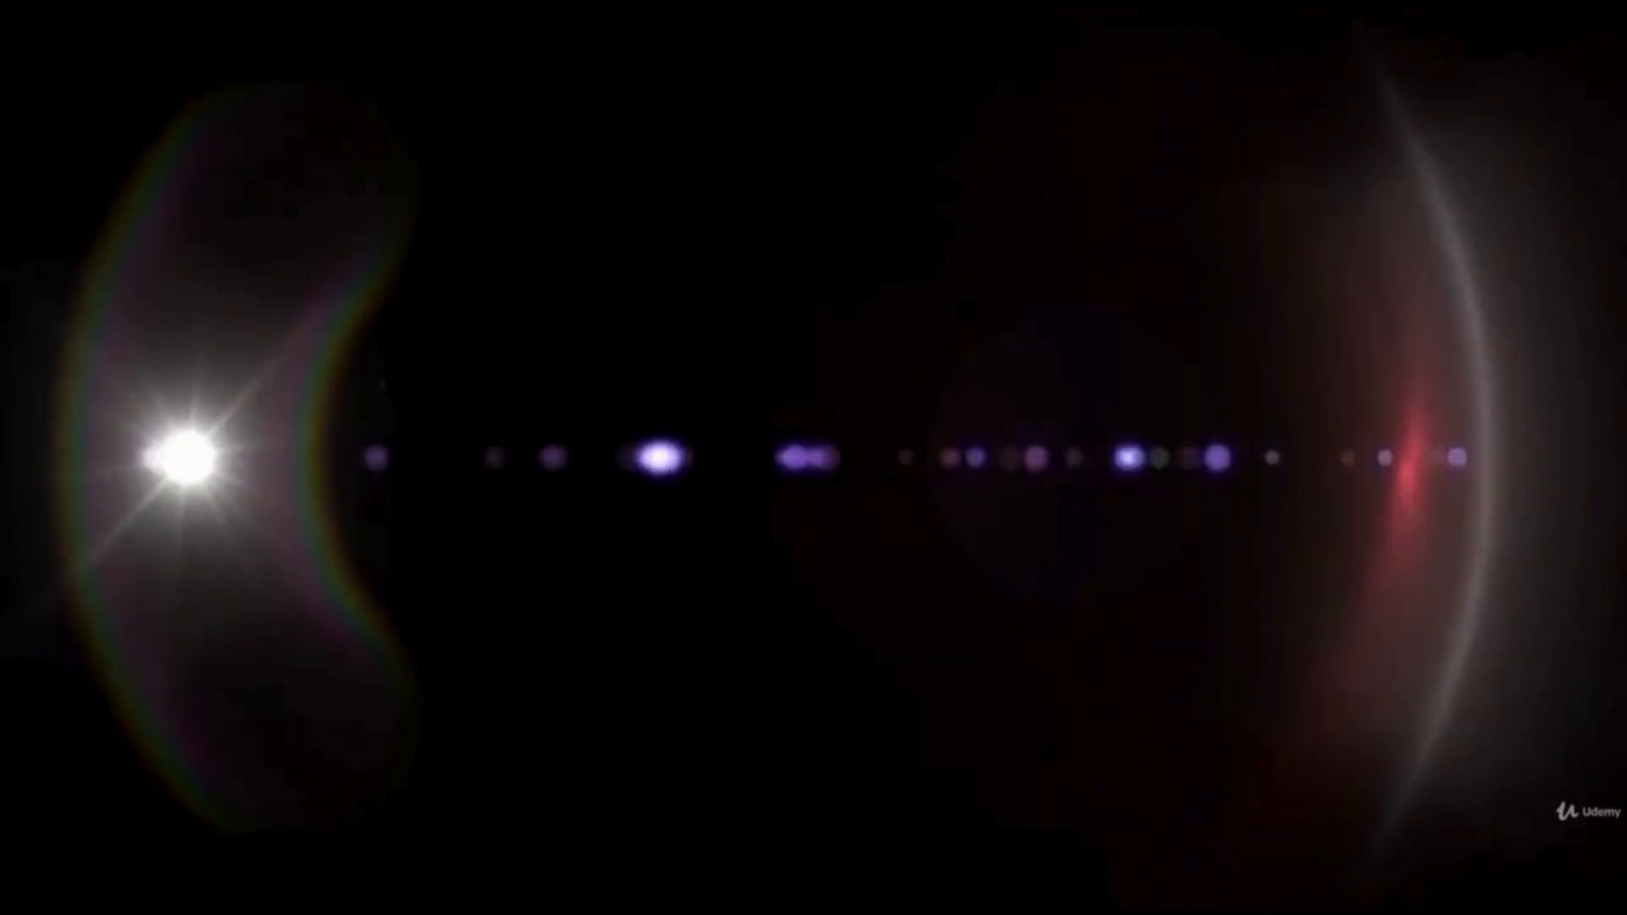